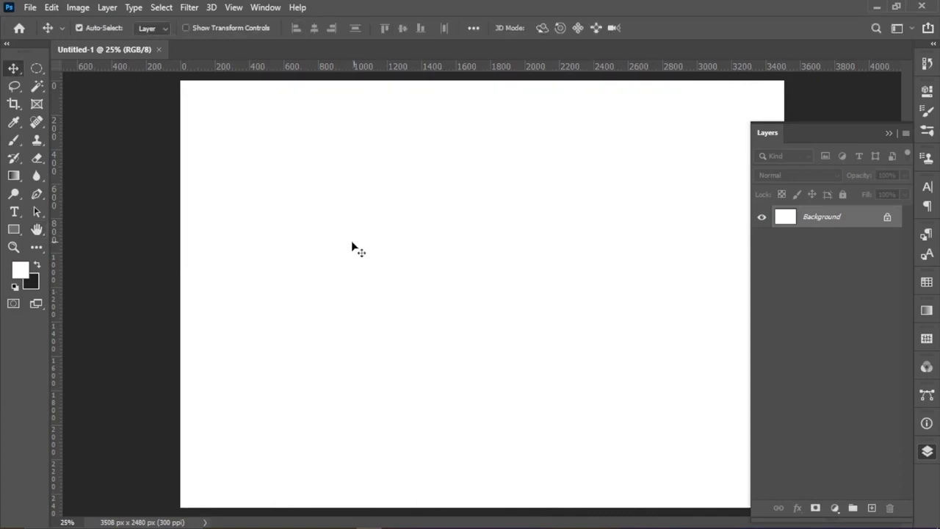
# Step: Place the 3d-render wooden table room image from the Freepike folder as an embedded object
pyautogui.click(31, 8)
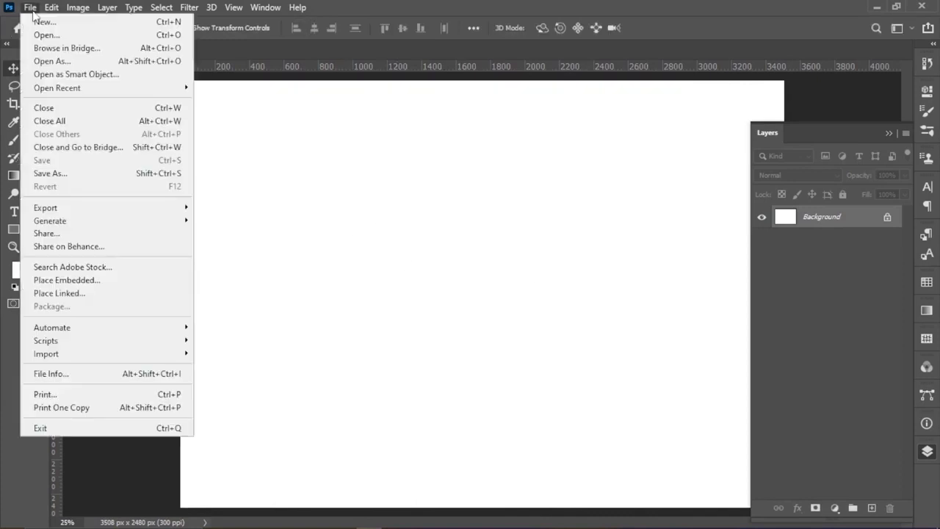
pyautogui.click(110, 277)
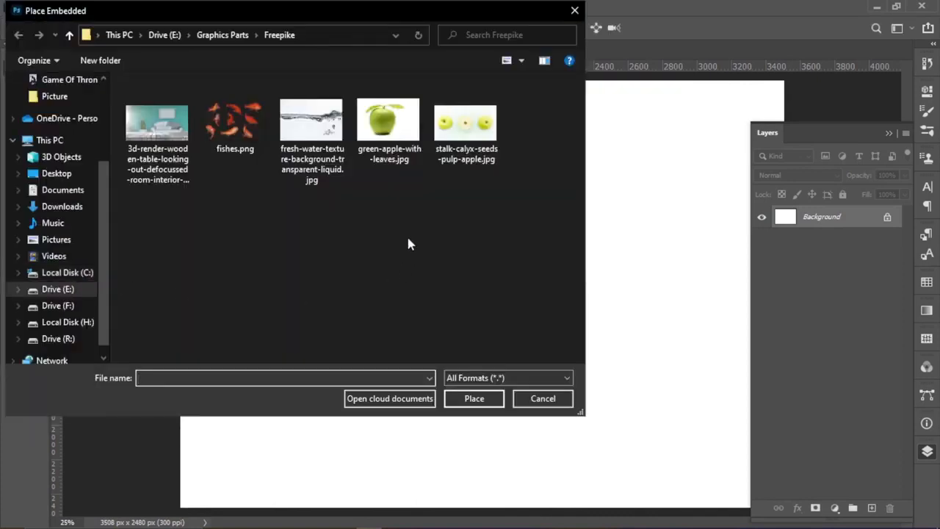
pyautogui.click(156, 139)
pyautogui.click(474, 399)
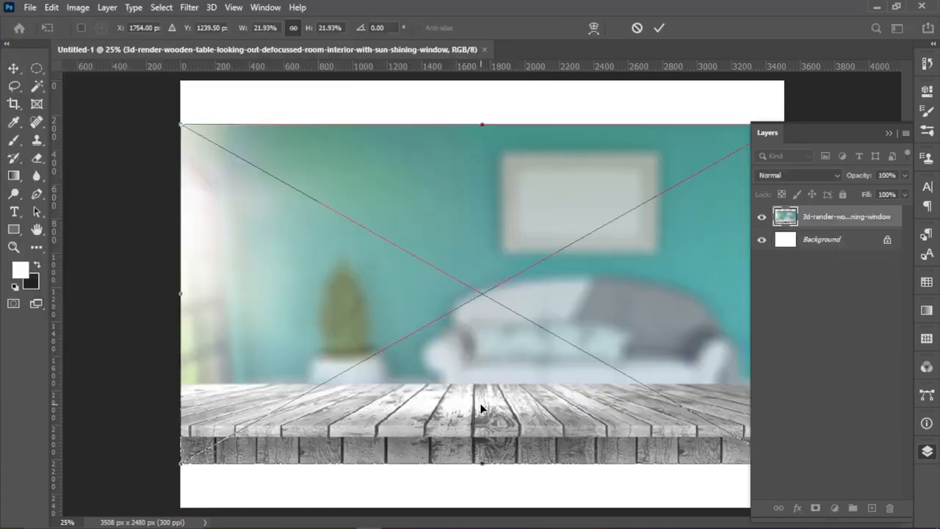
# Step: Scale the placed room image proportionally to about 27.6% so it covers the whole canvas, and commit it
pyautogui.moveTo(482, 124); pyautogui.dragTo(482, 80)
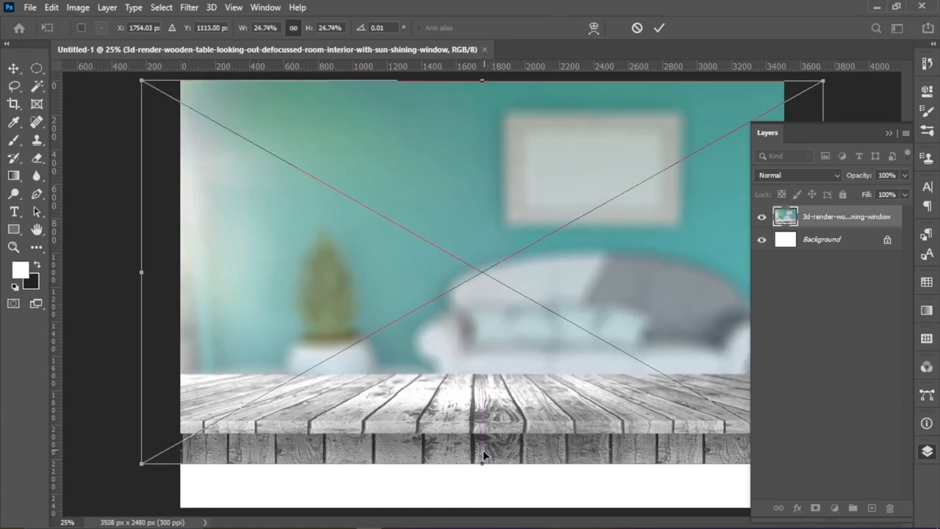
pyautogui.moveTo(478, 463); pyautogui.dragTo(473, 512)
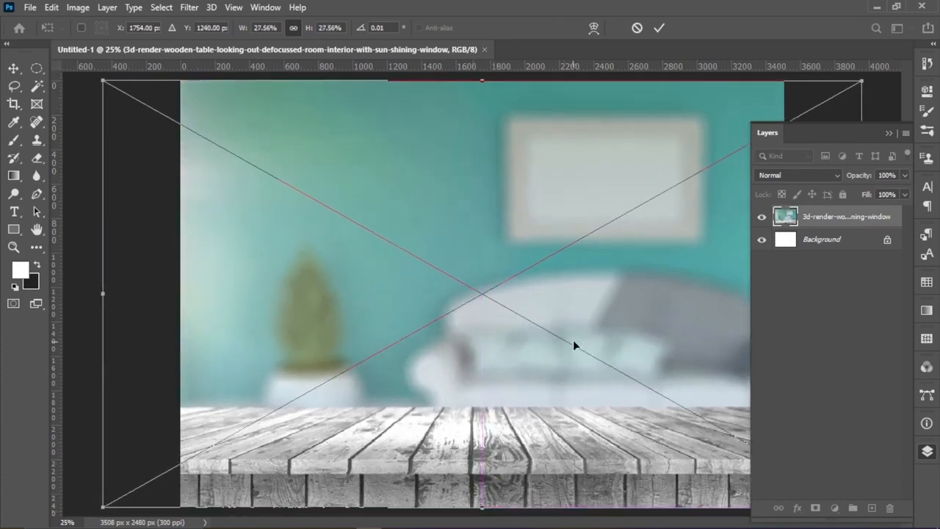
pyautogui.click(659, 28)
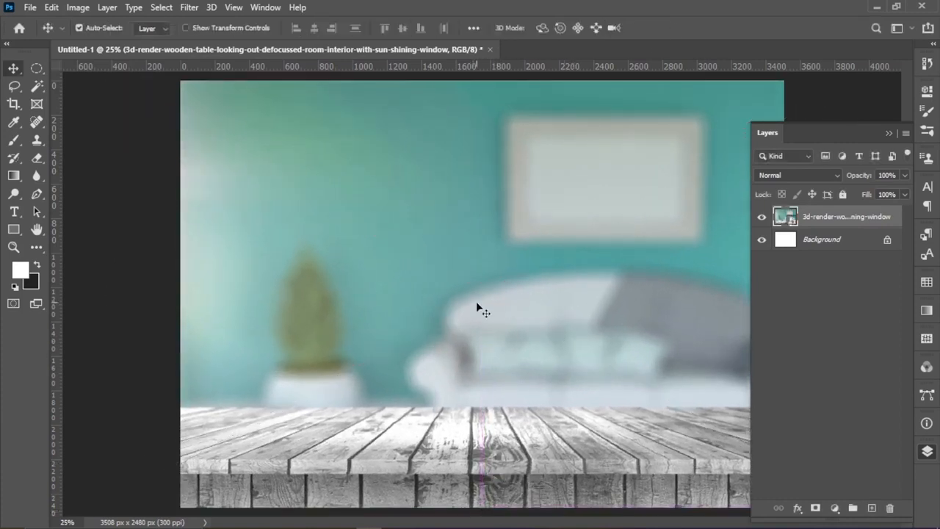
pyautogui.scroll(-2, 463, 327)
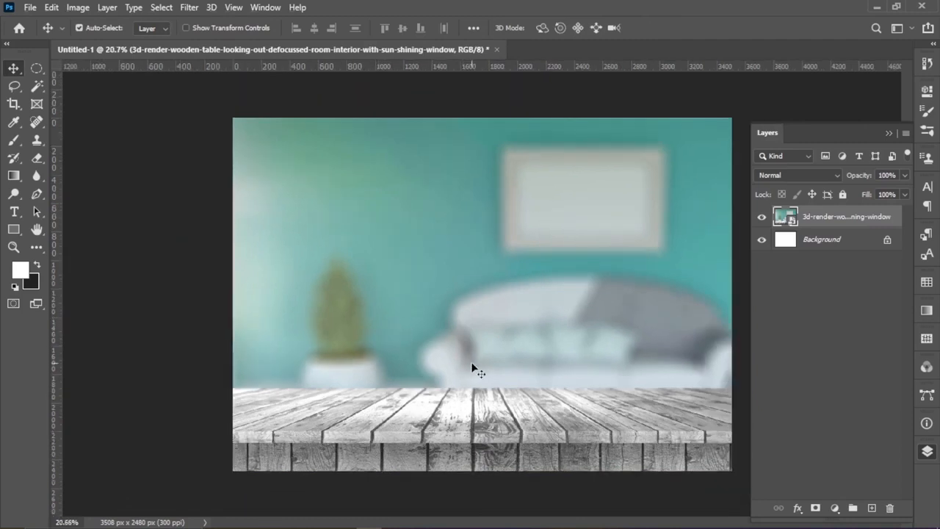
# Step: Place green-apple-with-leaves.jpg as an embedded object at full size, shifted right to about X 2073 px
pyautogui.click(29, 9)
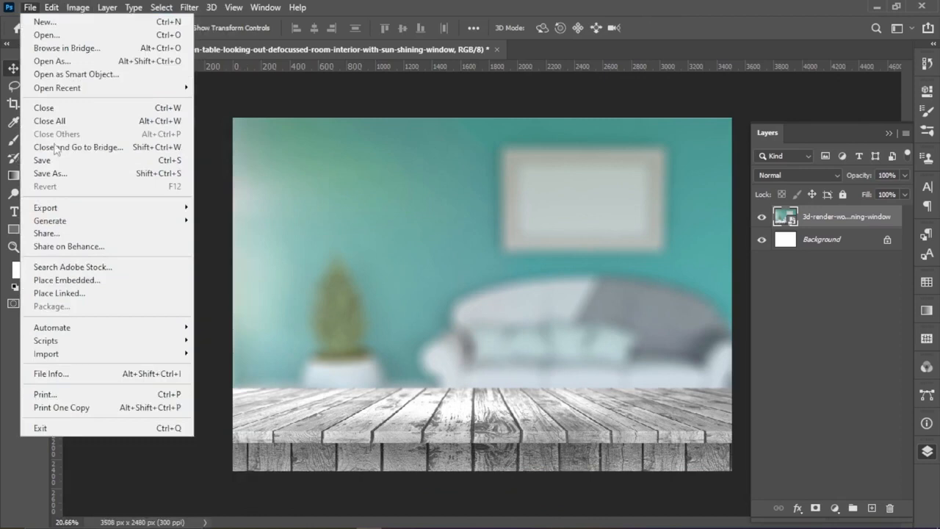
pyautogui.click(67, 280)
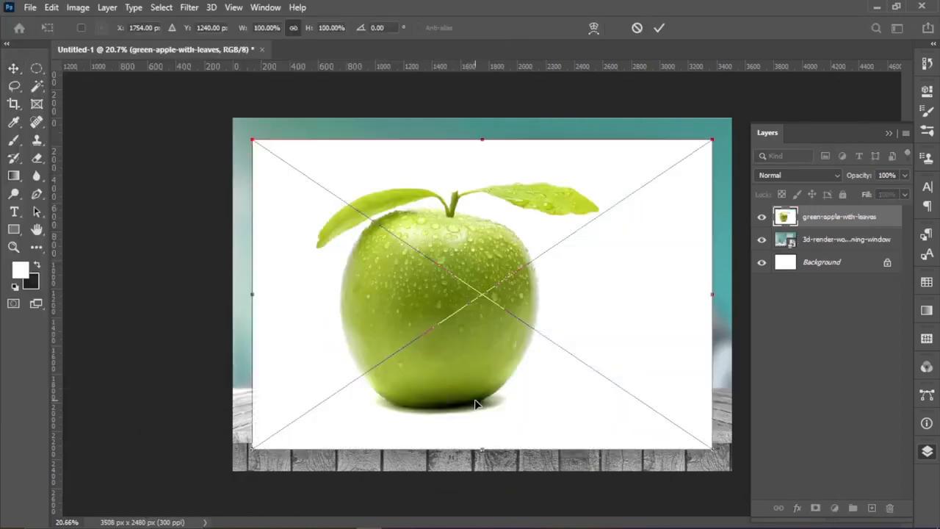
pyautogui.moveTo(489, 315)
pyautogui.mouseDown()
pyautogui.moveTo(520, 326)
pyautogui.moveTo(507, 312)
pyautogui.mouseUp()
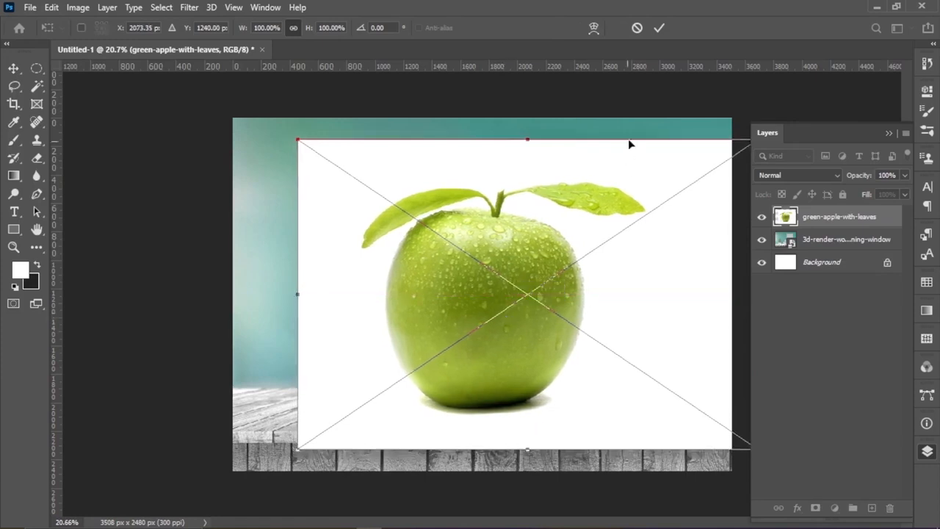
pyautogui.click(660, 28)
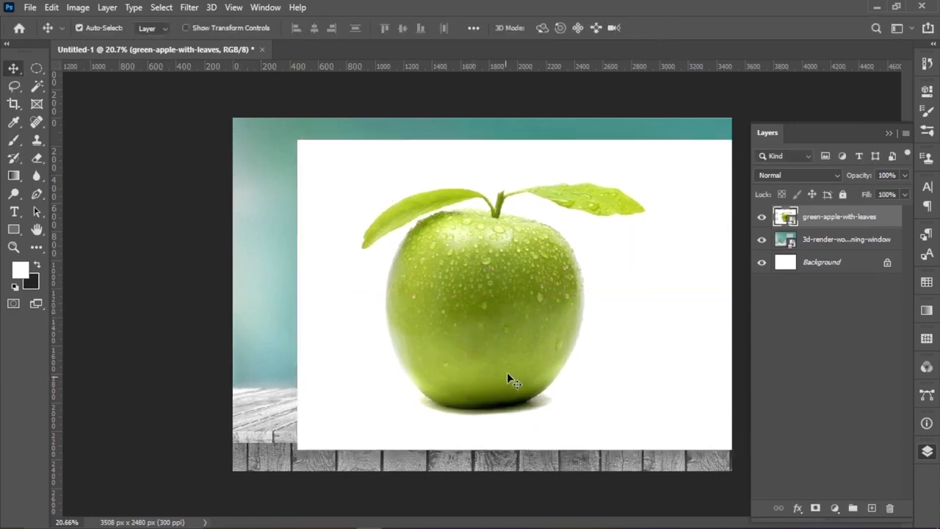
# Step: Mask out the apple's white background using a Subject selection, and move the apple slightly down on the table
pyautogui.click(168, 8)
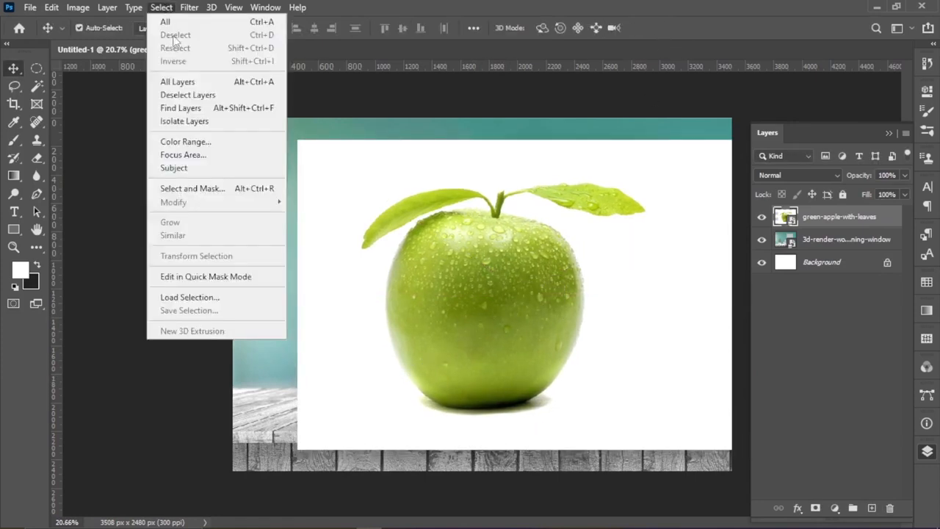
pyautogui.click(194, 168)
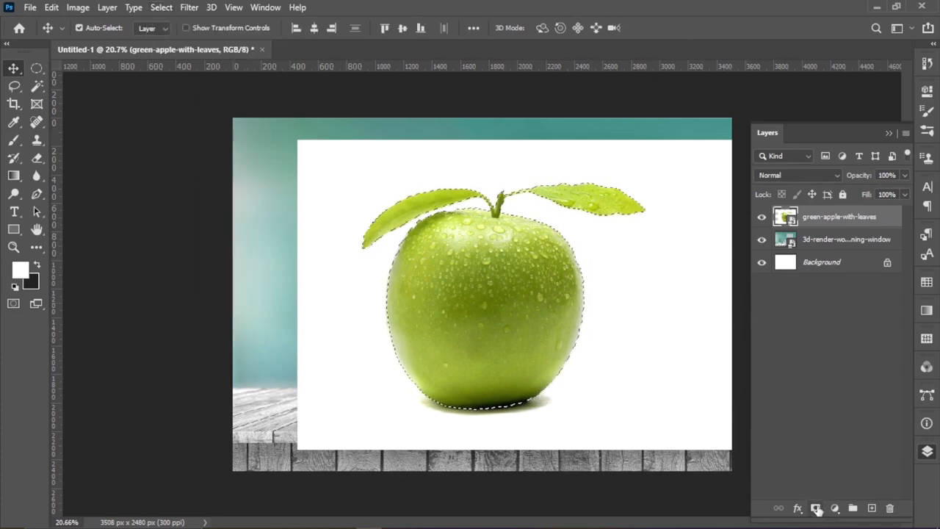
pyautogui.click(816, 508)
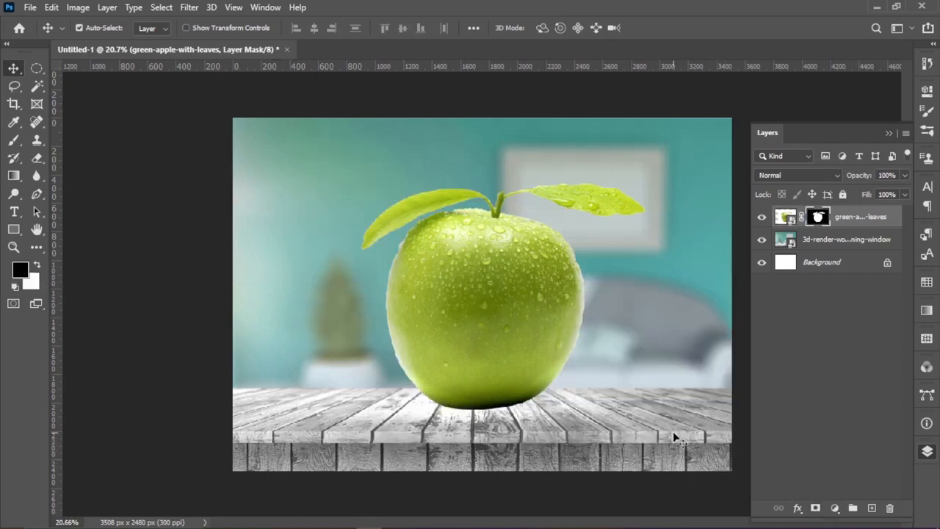
pyautogui.moveTo(527, 315); pyautogui.dragTo(526, 321)
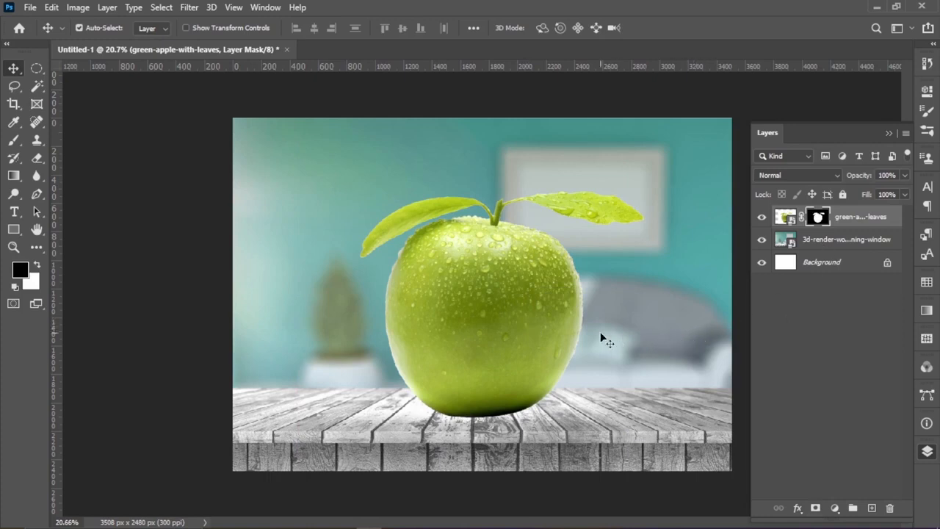
# Step: Duplicate the masked apple layer, delete the mask from the lower apple layer and hide the copy
pyautogui.press('ctrl')
pyautogui.hotkey('ctrl', 'j')
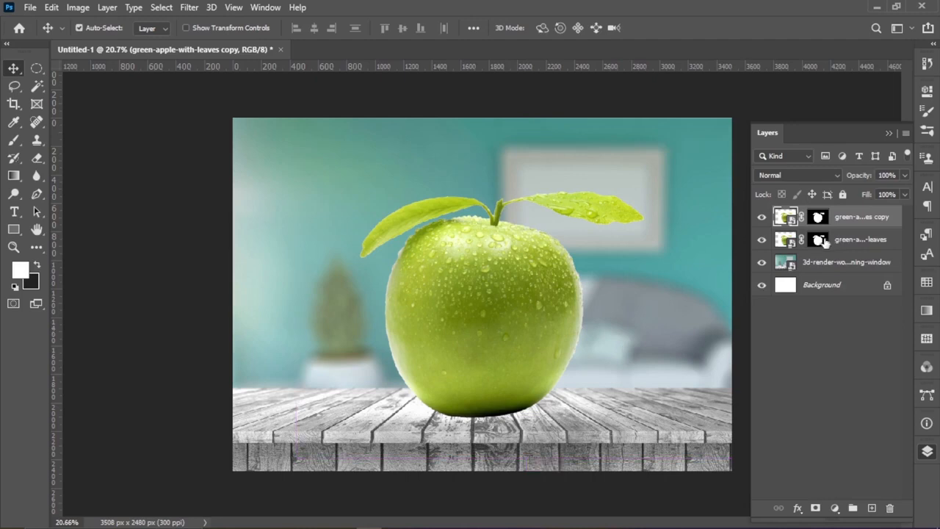
pyautogui.moveTo(819, 241); pyautogui.dragTo(891, 511)
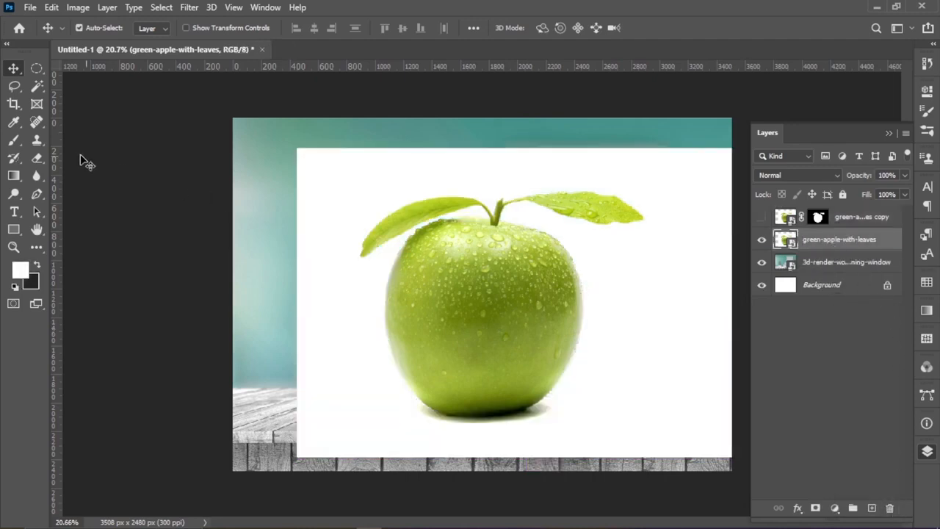
# Step: Lasso the apple's base together with its shadow and mask the green-apple-with-leaves layer to that selection
pyautogui.click(14, 85)
pyautogui.click(77, 88)
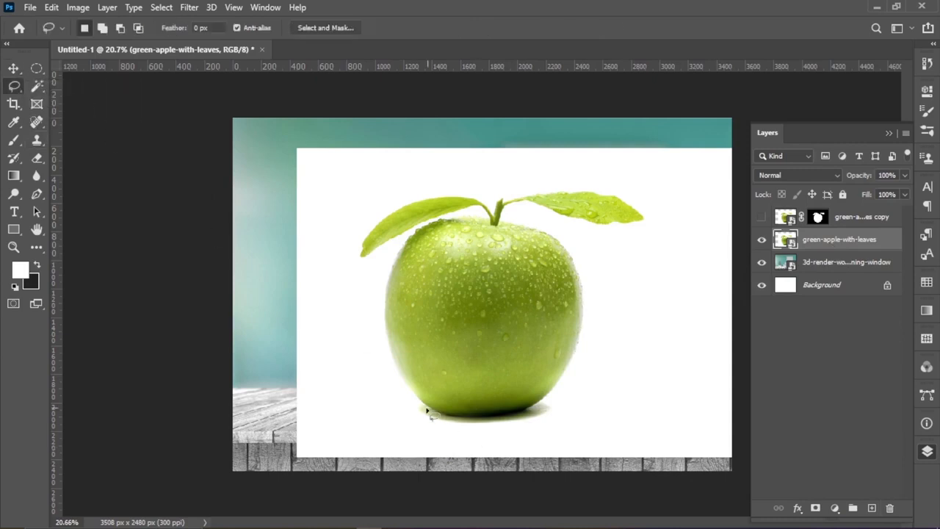
pyautogui.moveTo(422, 398)
pyautogui.mouseDown()
pyautogui.moveTo(559, 395)
pyautogui.moveTo(564, 414)
pyautogui.moveTo(534, 430)
pyautogui.moveTo(470, 434)
pyautogui.moveTo(432, 429)
pyautogui.moveTo(414, 402)
pyautogui.mouseUp()
pyautogui.click(815, 508)
# Step: Rasterize the masked apple-base layer, apply its layer mask and rename the layer Shadow
pyautogui.rightClick(849, 244)
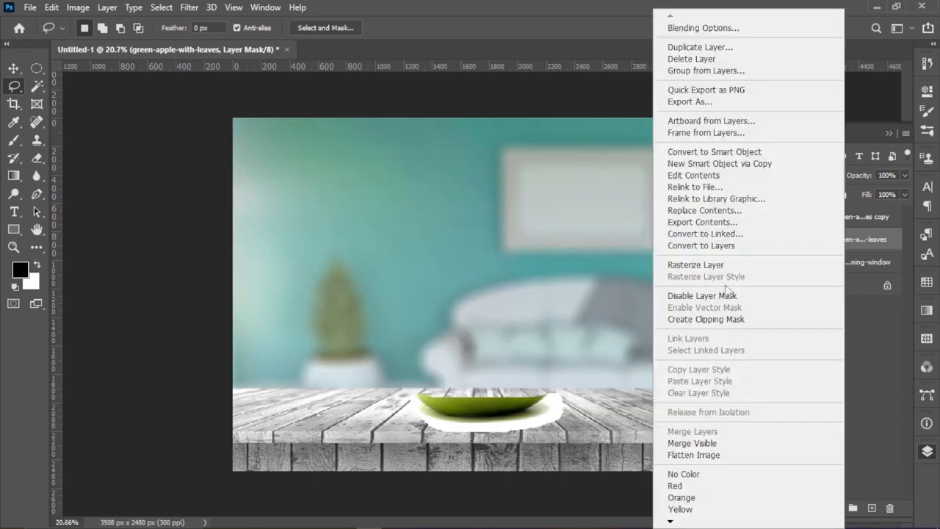
pyautogui.click(717, 264)
pyautogui.rightClick(821, 241)
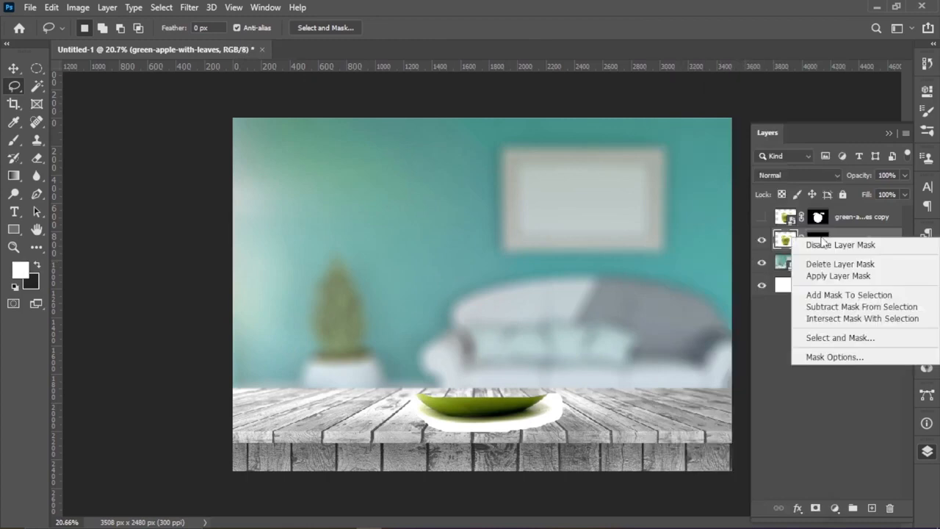
pyautogui.click(830, 277)
pyautogui.doubleClick(834, 240)
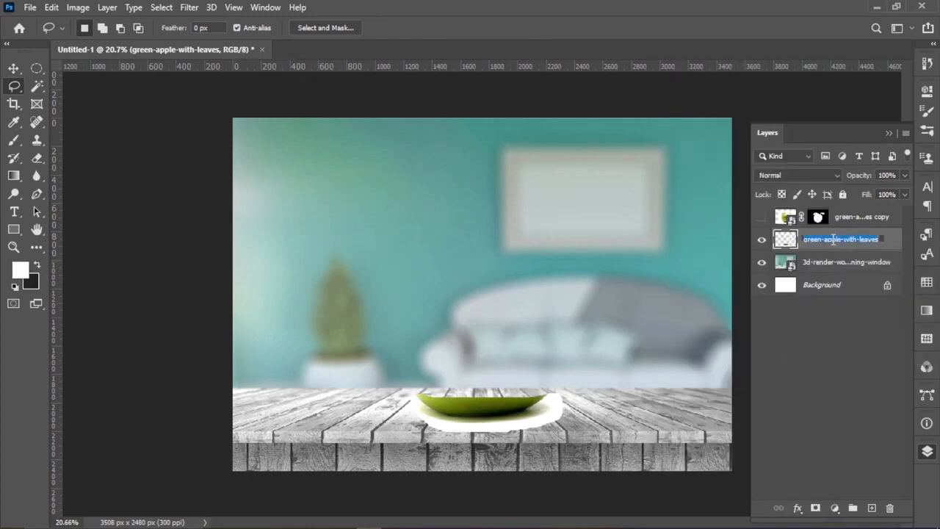
pyautogui.write('Shadow')
pyautogui.press('Return')
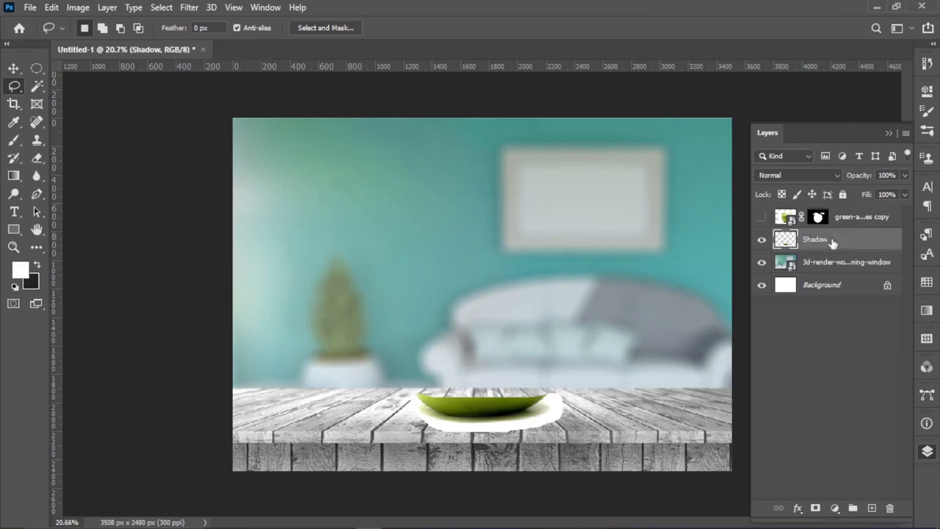
# Step: Show the apple copy layer, rasterize it and apply its layer mask
pyautogui.click(762, 216)
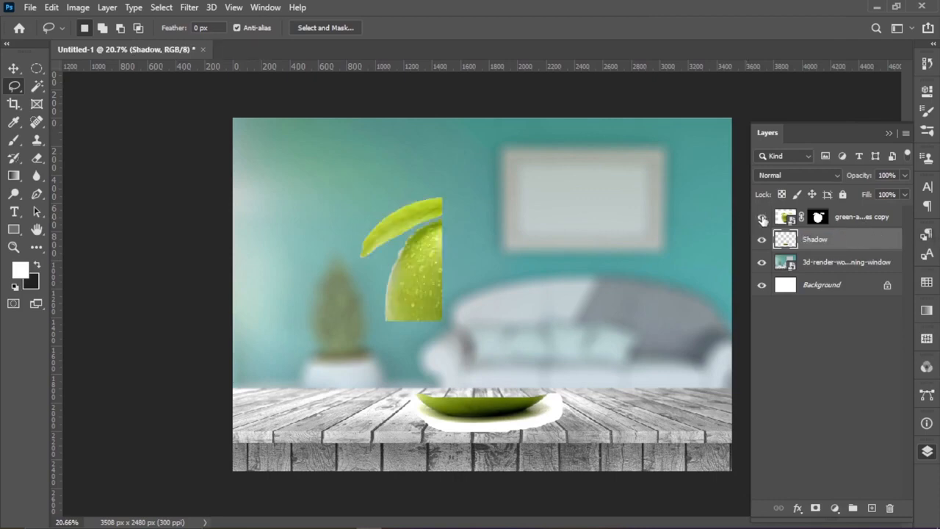
pyautogui.click(854, 218)
pyautogui.rightClick(857, 218)
pyautogui.press('Escape')
pyautogui.rightClick(818, 218)
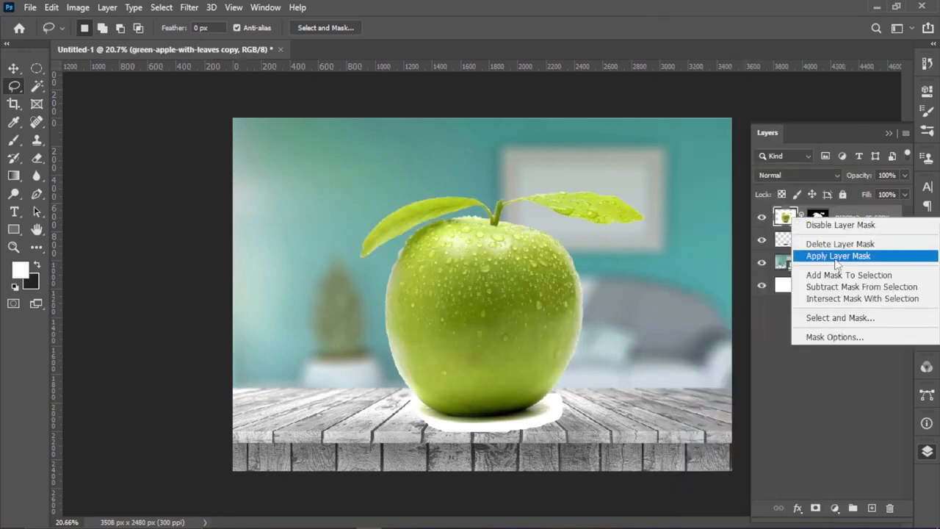
pyautogui.click(836, 257)
# Step: Rename the green-apple-with-leaves copy layer as Apple
pyautogui.doubleClick(835, 218)
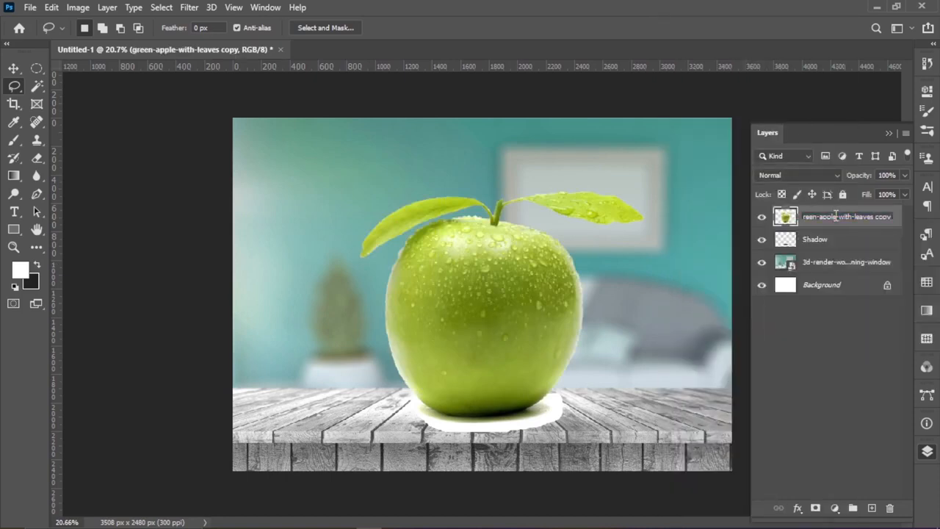
pyautogui.hotkey('ctrl', 'a')
pyautogui.write('Apple')
pyautogui.press('Return')
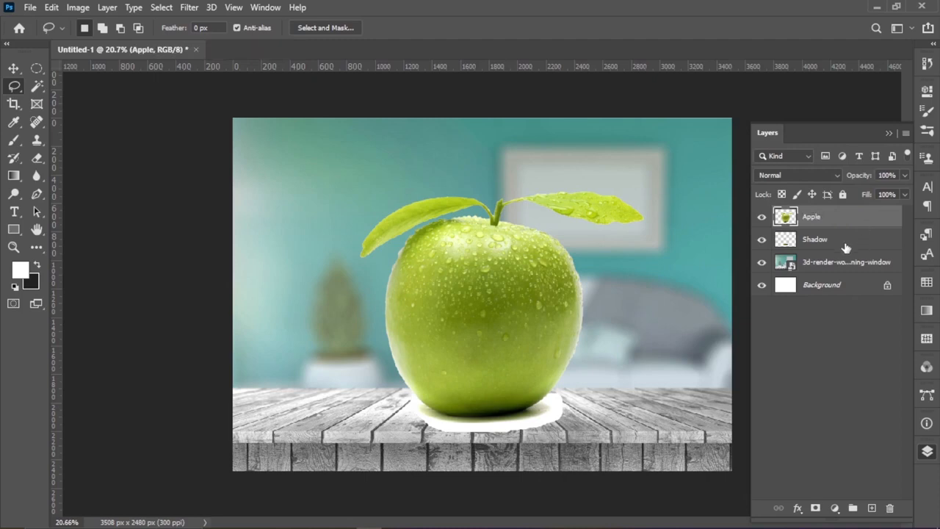
# Step: Set the Shadow layer's blend mode to Multiply
pyautogui.click(845, 247)
pyautogui.click(831, 176)
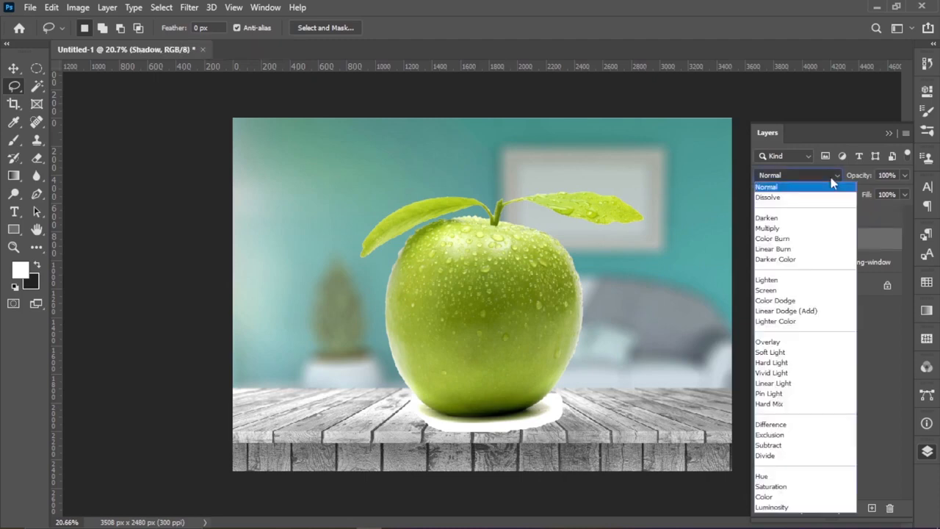
pyautogui.click(799, 229)
# Step: Duplicate the Apple layer and hide the original, keeping the copy shown
pyautogui.click(859, 219)
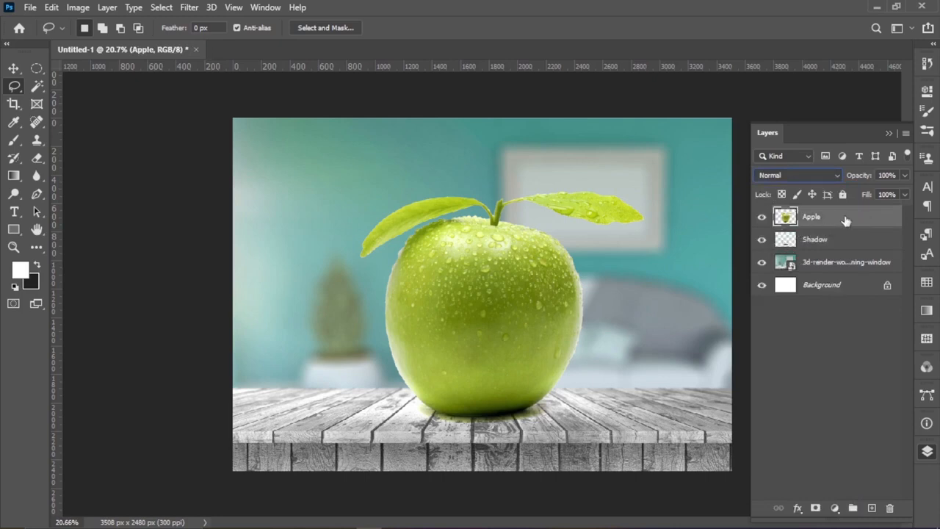
pyautogui.hotkey('ctrl', 'j')
pyautogui.click(763, 218)
pyautogui.click(762, 218)
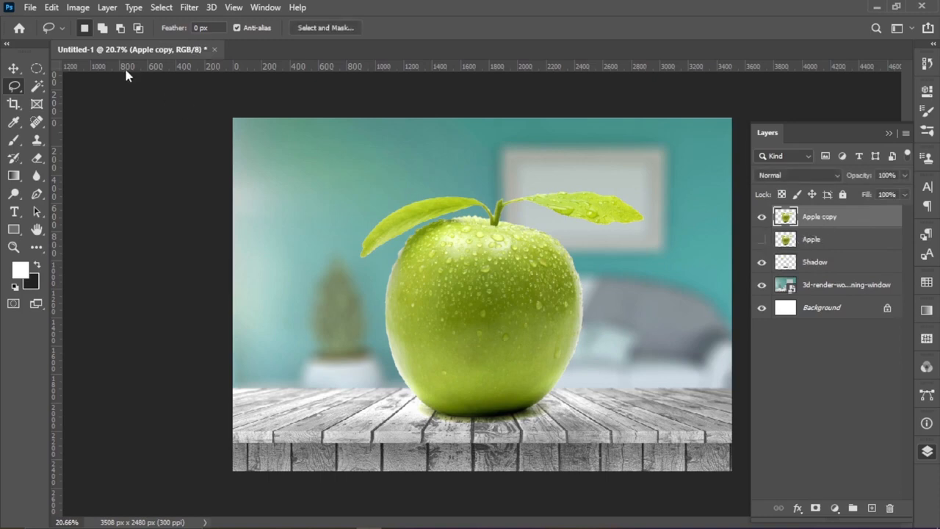
# Step: Desaturate the Apple copy layer and set its blend mode to Screen
pyautogui.click(78, 8)
pyautogui.moveTo(136, 44)
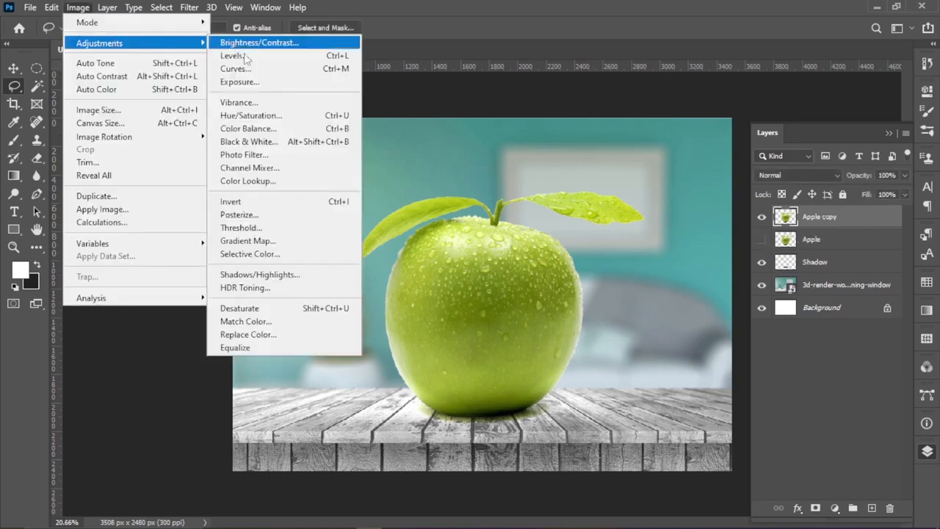
pyautogui.click(286, 308)
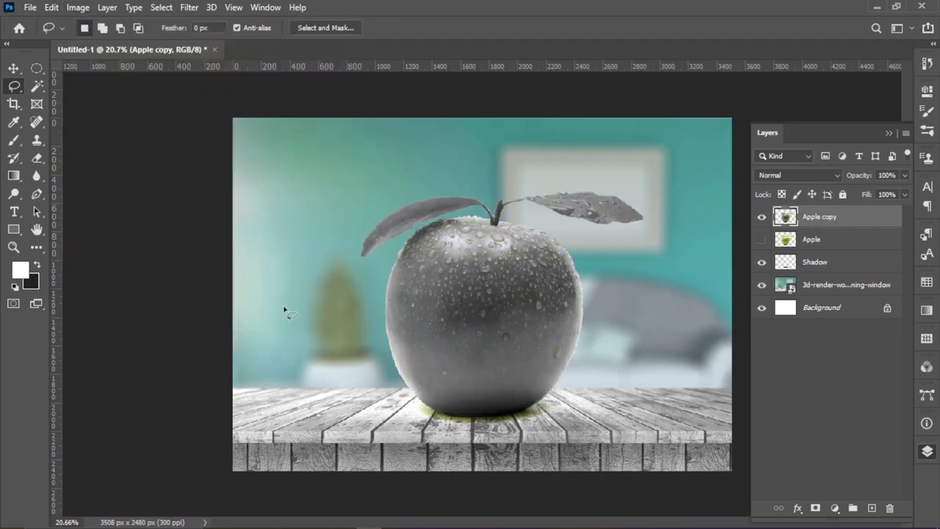
pyautogui.click(816, 173)
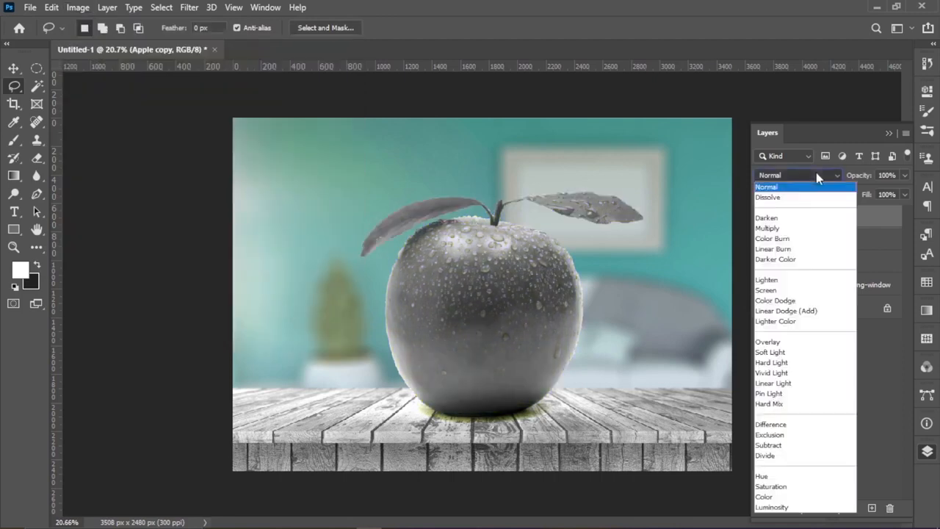
pyautogui.click(779, 292)
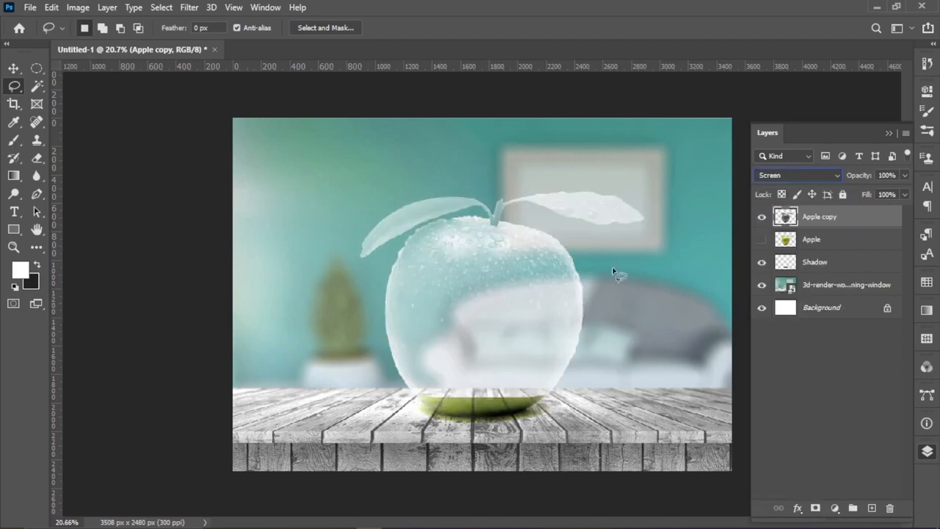
# Step: Adjust the Apple copy layer's Levels with a shadow input of 65, a highlight input of 189 and shifted midtones
pyautogui.click(13, 68)
pyautogui.press('ctrl')
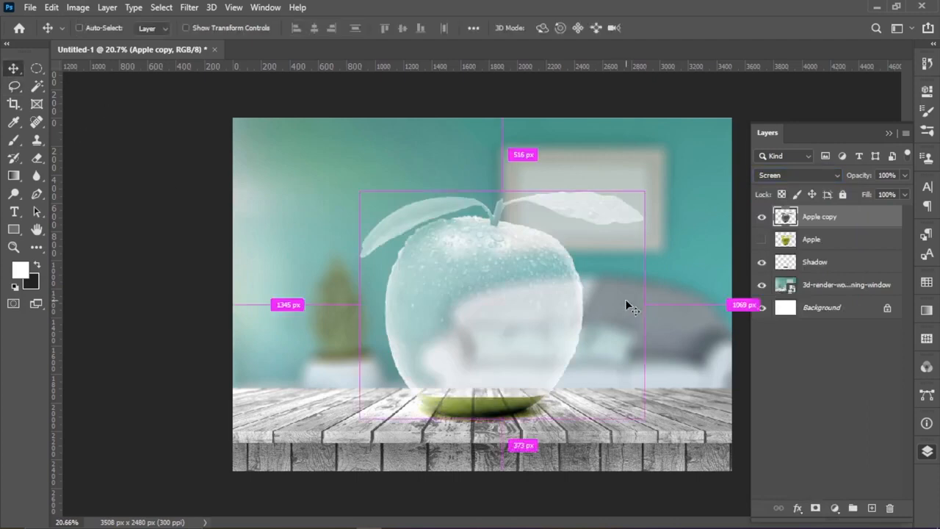
pyautogui.hotkey('ctrl', 'l')
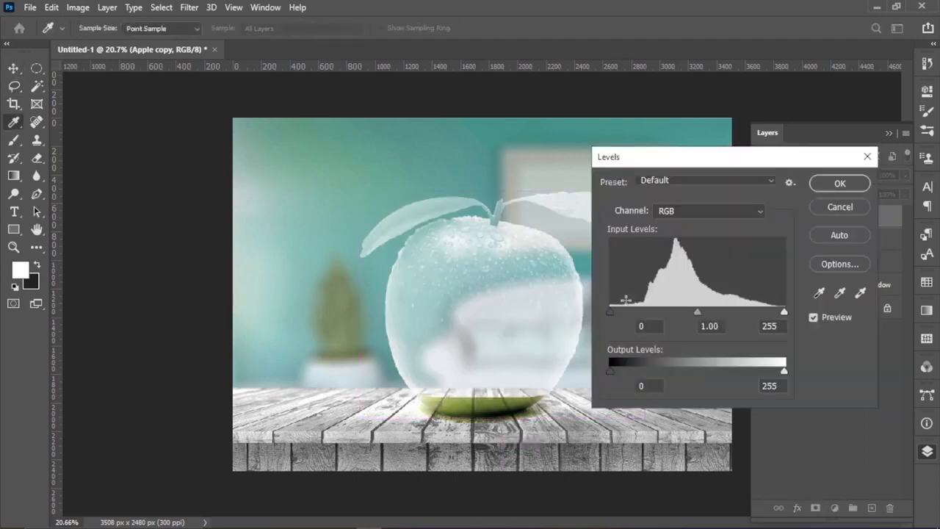
pyautogui.moveTo(613, 309); pyautogui.dragTo(615, 310)
pyautogui.moveTo(717, 313); pyautogui.dragTo(686, 312)
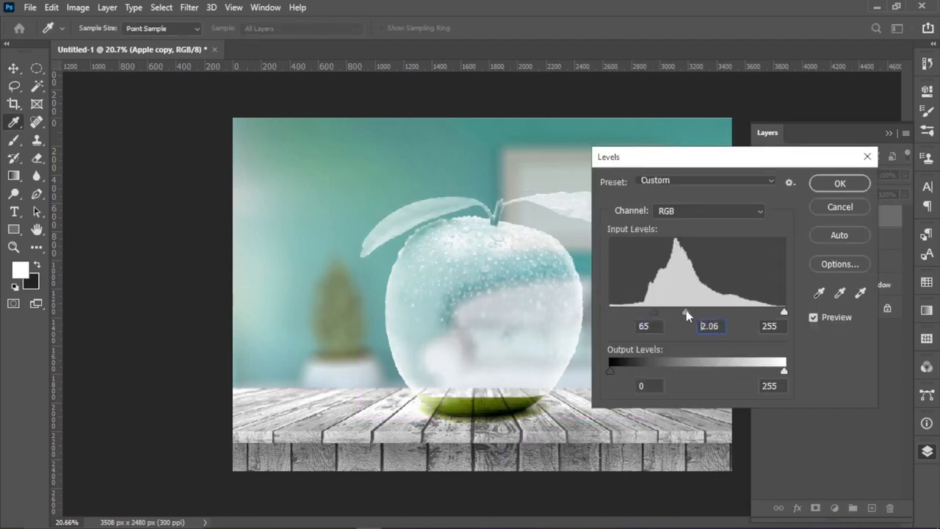
pyautogui.moveTo(784, 311); pyautogui.dragTo(739, 311)
pyautogui.moveTo(675, 312); pyautogui.dragTo(691, 313)
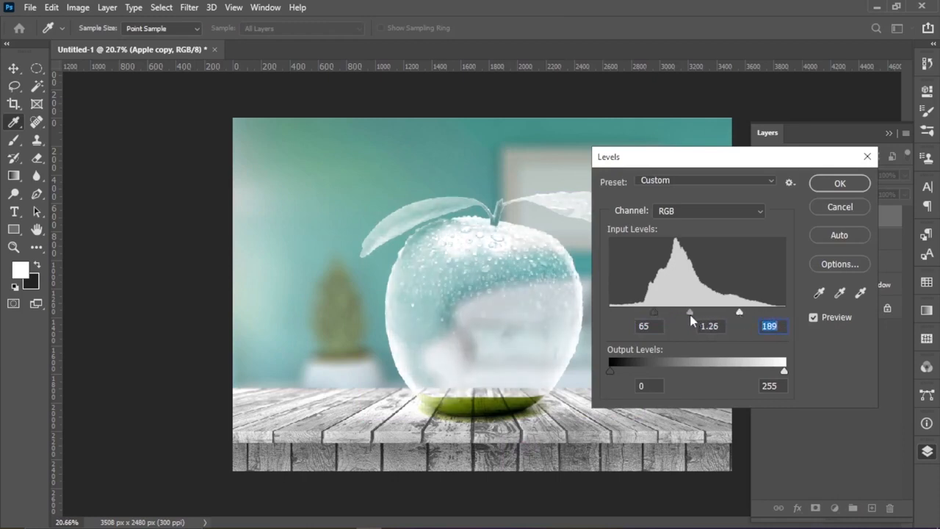
pyautogui.moveTo(695, 315)
pyautogui.mouseDown()
pyautogui.moveTo(654, 314)
pyautogui.moveTo(739, 316)
pyautogui.mouseUp()
pyautogui.click(841, 184)
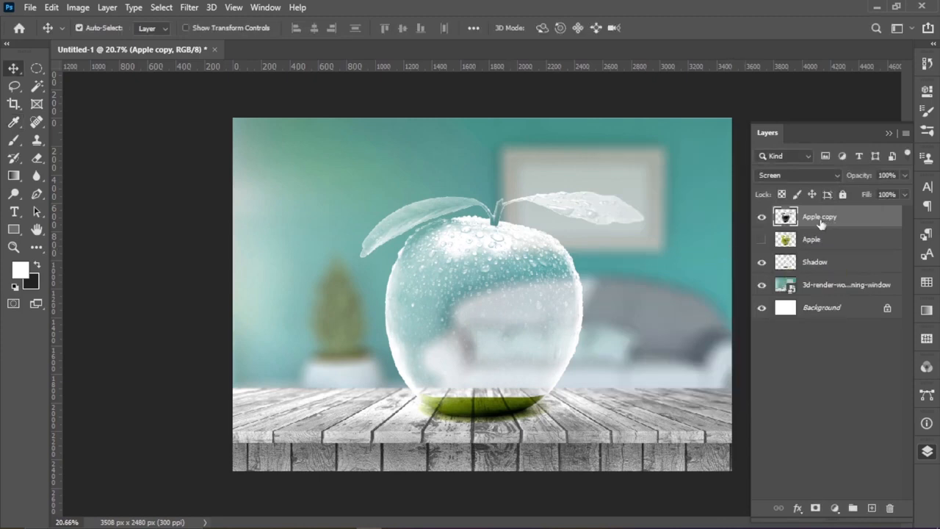
# Step: Add a layer mask to the Apple copy layer and choose the Hard Round brush
pyautogui.click(815, 507)
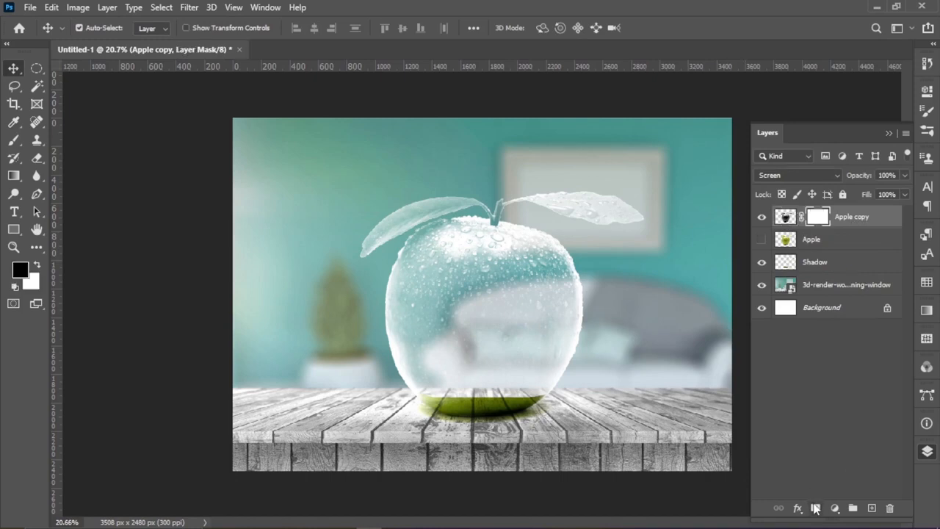
pyautogui.click(13, 139)
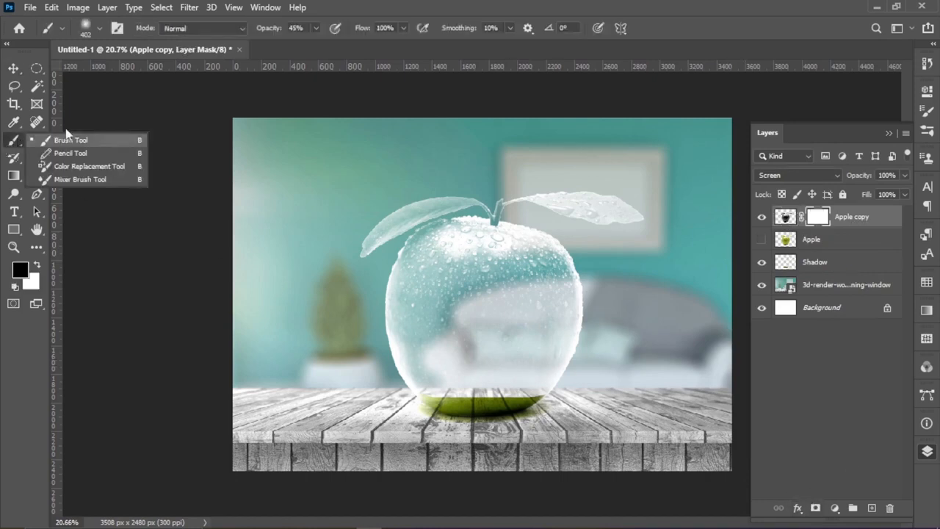
pyautogui.click(102, 30)
pyautogui.click(101, 29)
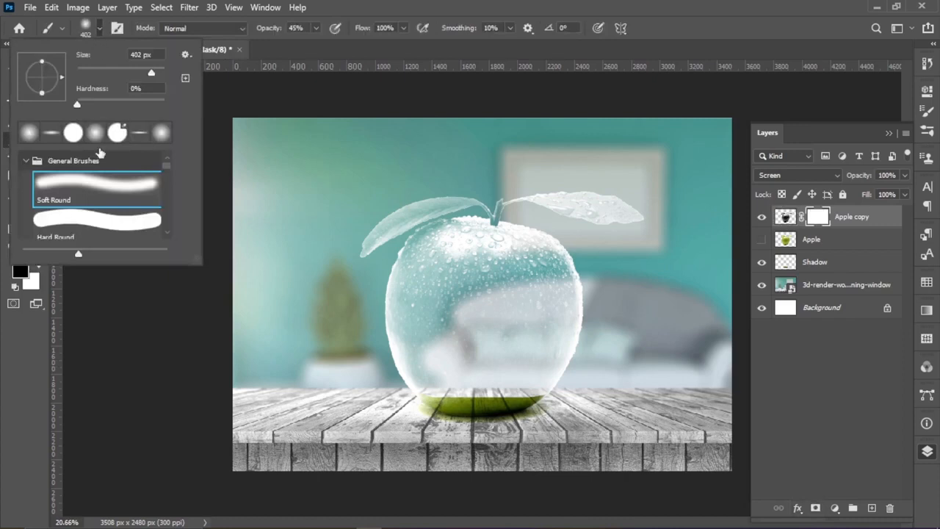
pyautogui.doubleClick(97, 222)
pyautogui.doubleClick(97, 28)
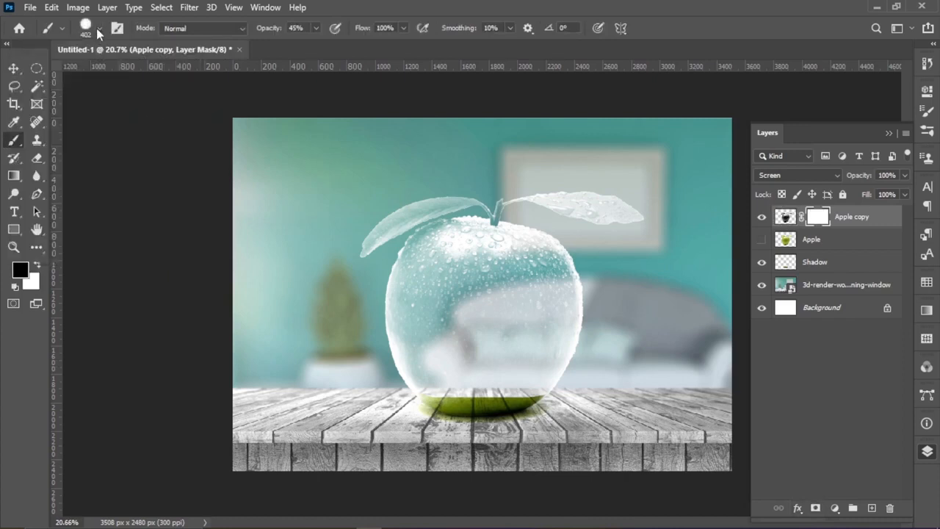
# Step: Paint out both leaves and the stem in black on the Apple copy layer's mask at 100% brush opacity
pyautogui.scroll(3, 463, 285)
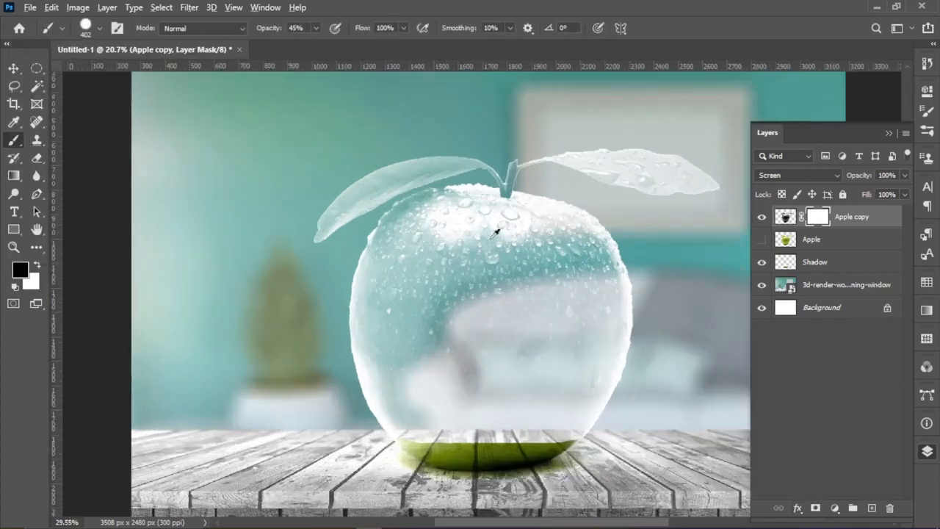
pyautogui.scroll(3, 635, 250)
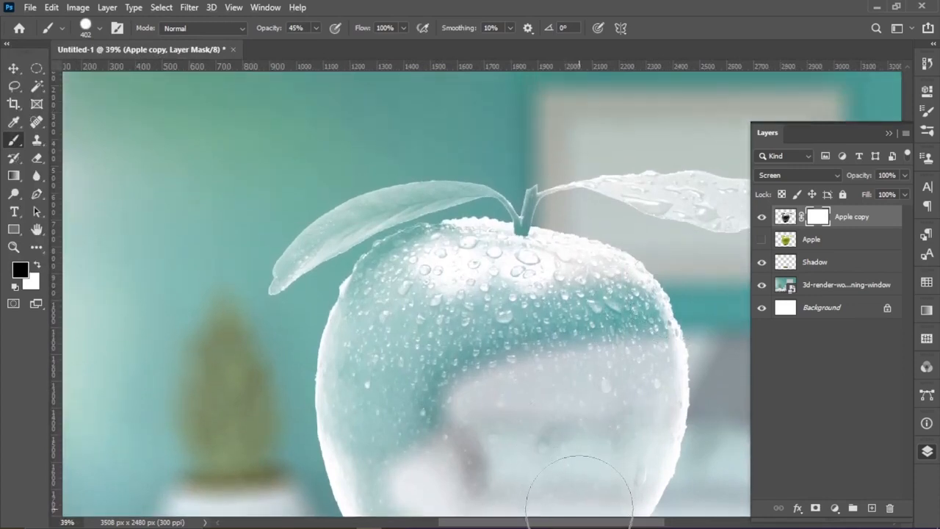
pyautogui.moveTo(580, 523); pyautogui.dragTo(617, 523)
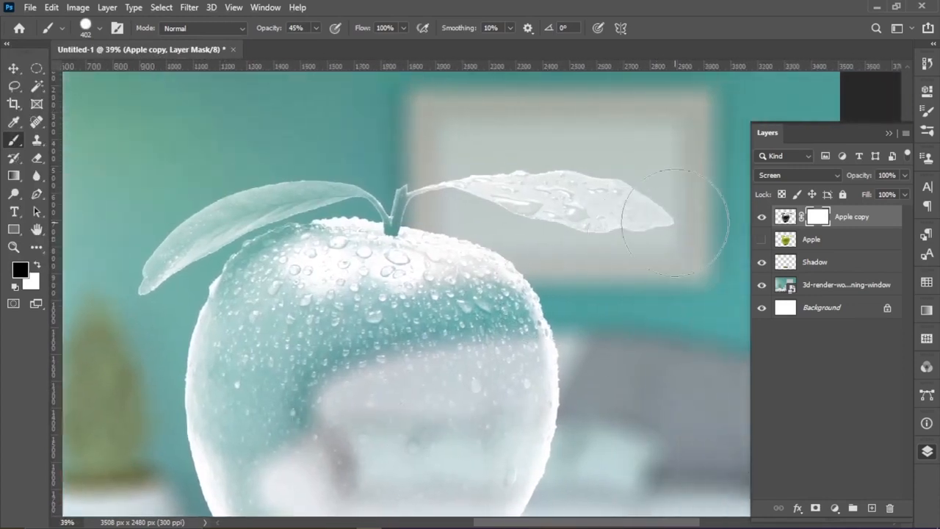
pyautogui.moveTo(638, 215)
pyautogui.mouseDown()
pyautogui.moveTo(553, 197)
pyautogui.moveTo(613, 202)
pyautogui.moveTo(591, 213)
pyautogui.moveTo(494, 181)
pyautogui.moveTo(291, 164)
pyautogui.moveTo(204, 195)
pyautogui.moveTo(217, 192)
pyautogui.moveTo(168, 227)
pyautogui.moveTo(147, 283)
pyautogui.mouseUp()
pyautogui.press('0')
pyautogui.hotkey('ctrl', '0')
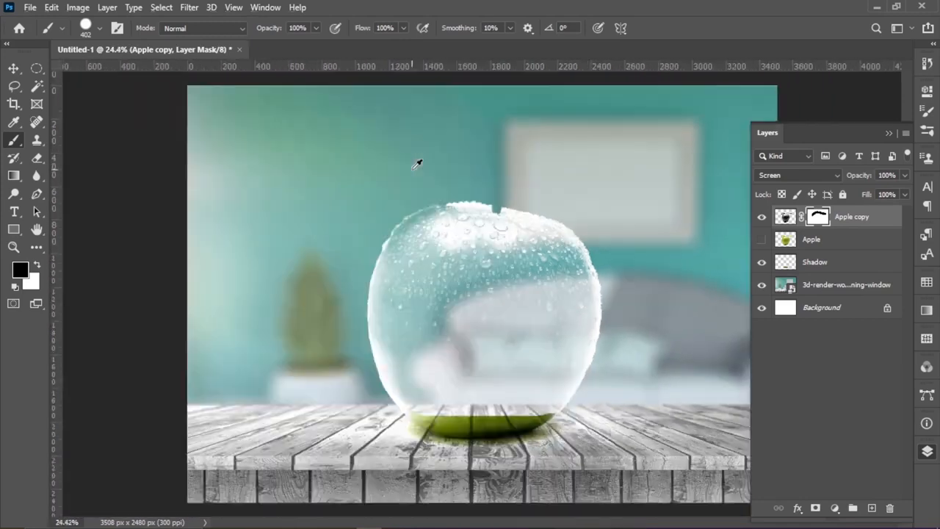
pyautogui.hotkey('ctrl', '-')
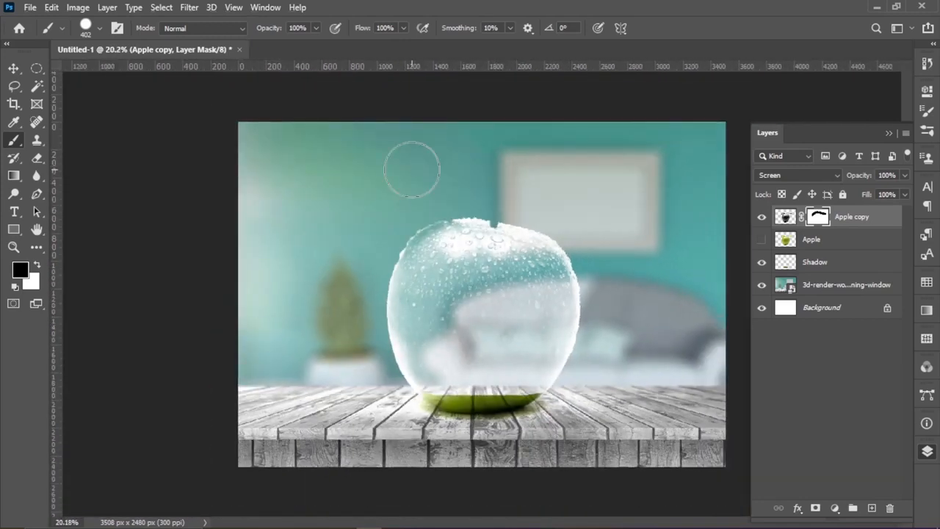
# Step: Show the green Apple layer and add a layer mask to it
pyautogui.click(840, 246)
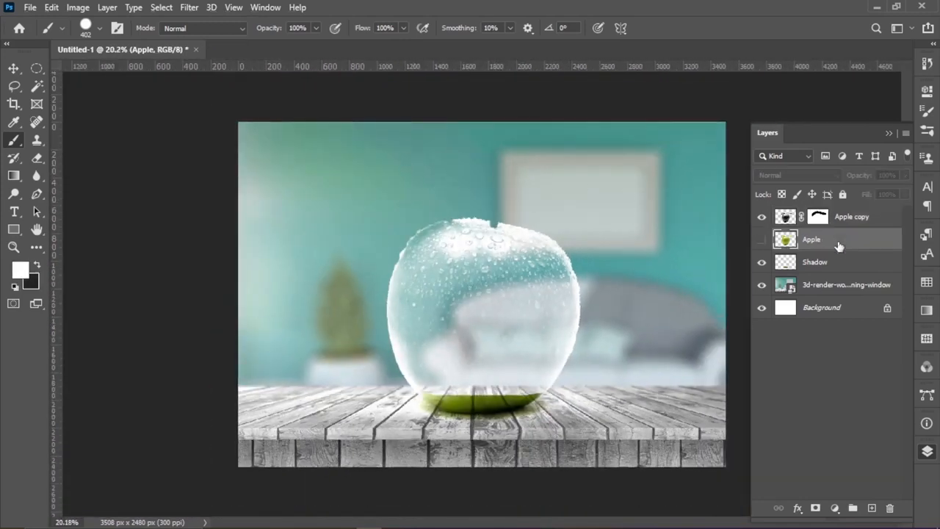
pyautogui.click(764, 243)
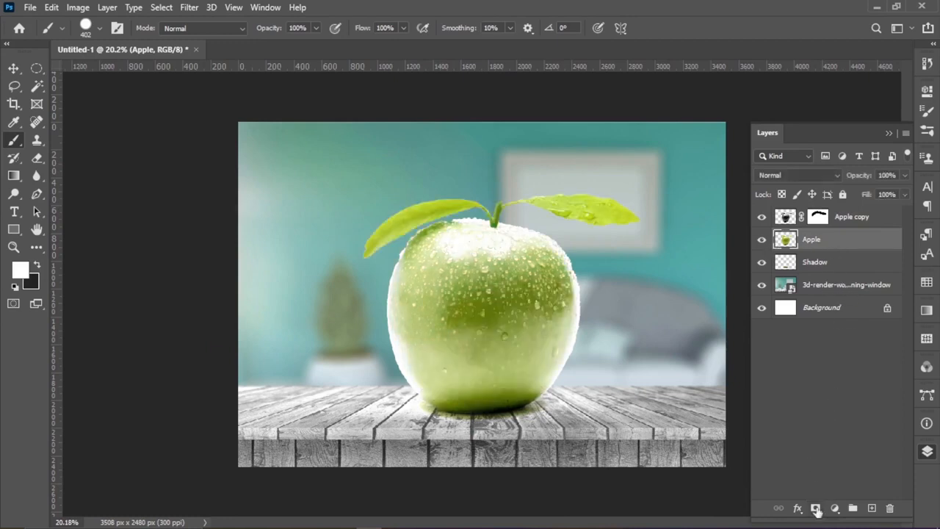
pyautogui.click(816, 508)
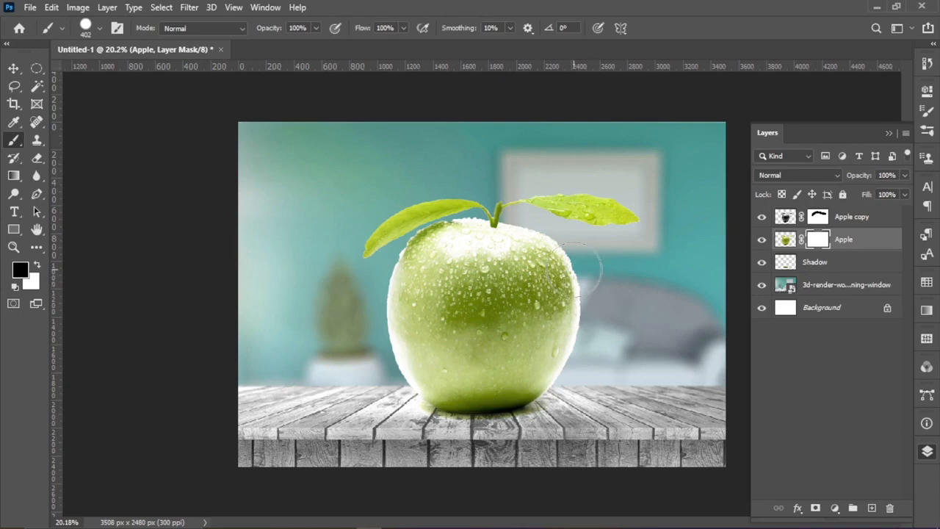
# Step: Mask out the upper and middle body of the green apple in black, keeping the leaves, stem and lowest section
pyautogui.scroll(3, 573, 270)
pyautogui.moveTo(577, 271); pyautogui.dragTo(521, 240)
pyautogui.scroll(7, 521, 240)
pyautogui.keyDown('alt'); pyautogui.rightClick(521, 240); pyautogui.keyUp('alt')
pyautogui.moveTo(482, 209)
pyautogui.mouseDown()
pyautogui.moveTo(466, 227)
pyautogui.moveTo(440, 220)
pyautogui.moveTo(428, 195)
pyautogui.mouseUp()
pyautogui.keyDown('alt'); pyautogui.rightClick(428, 209); pyautogui.keyUp('alt')
pyautogui.moveTo(399, 227)
pyautogui.mouseDown()
pyautogui.moveTo(316, 242)
pyautogui.moveTo(258, 294)
pyautogui.mouseUp()
pyautogui.scroll(-2, 330, 252)
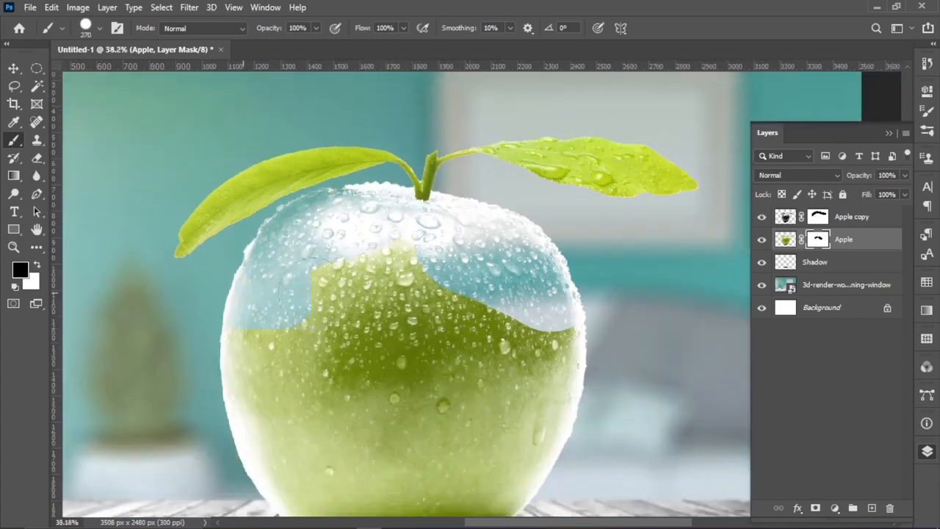
pyautogui.scroll(-2, 592, 338)
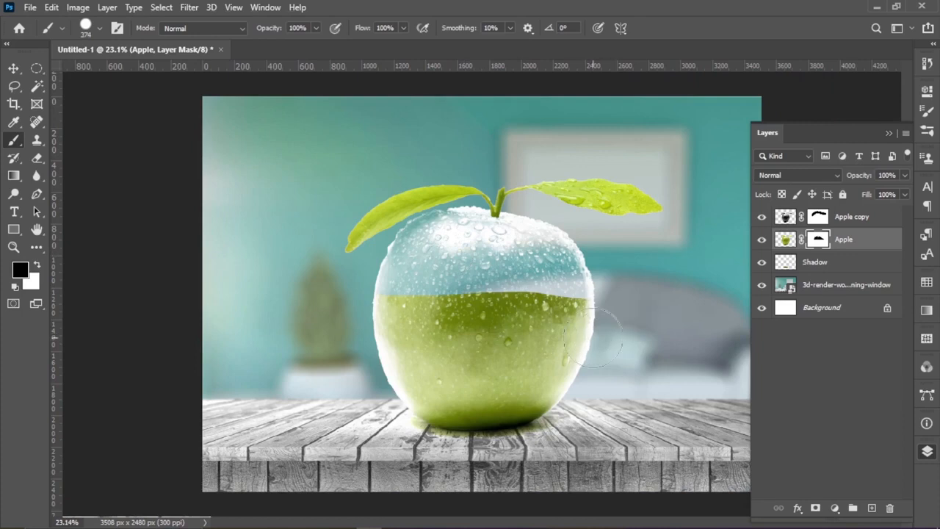
pyautogui.moveTo(591, 338)
pyautogui.mouseDown()
pyautogui.moveTo(376, 339)
pyautogui.moveTo(623, 302)
pyautogui.moveTo(471, 305)
pyautogui.mouseUp()
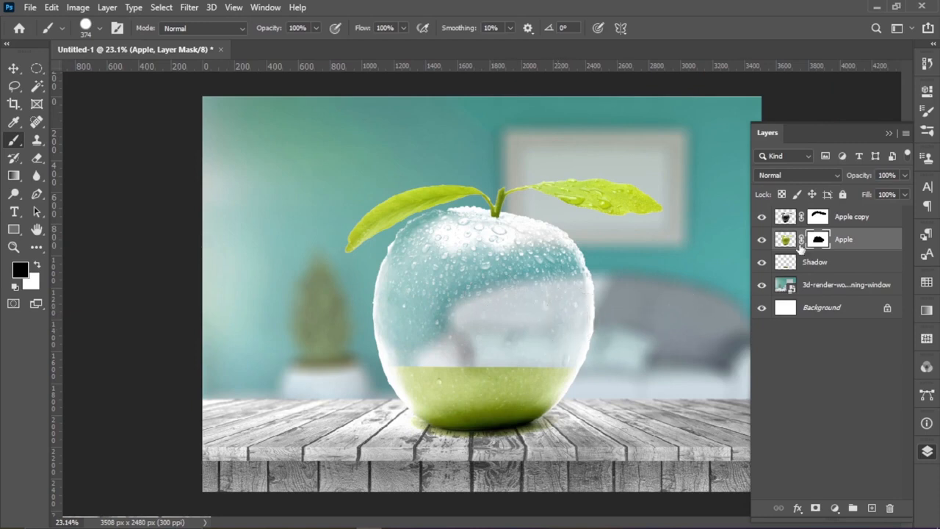
# Step: Paint black over the green lower section on the Apple copy layer's mask using the Soft Round brush at 374 px
pyautogui.click(818, 216)
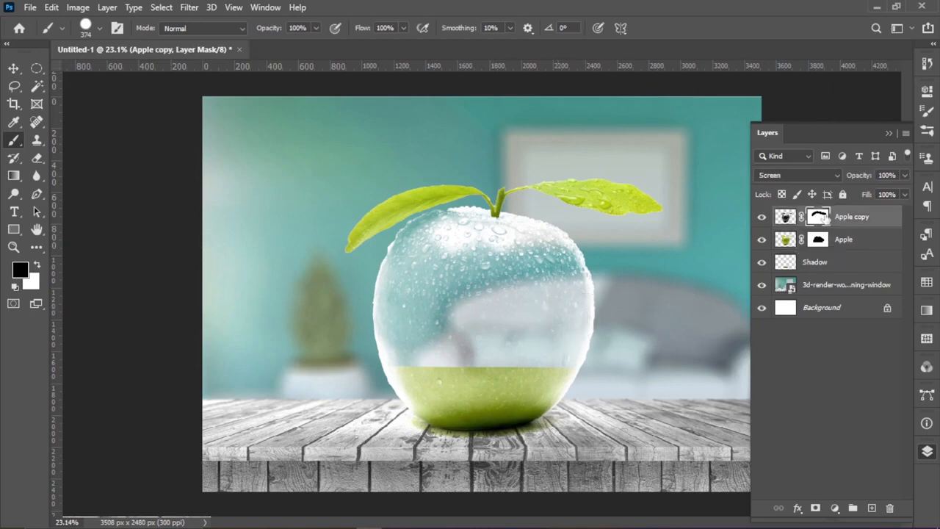
pyautogui.click(101, 29)
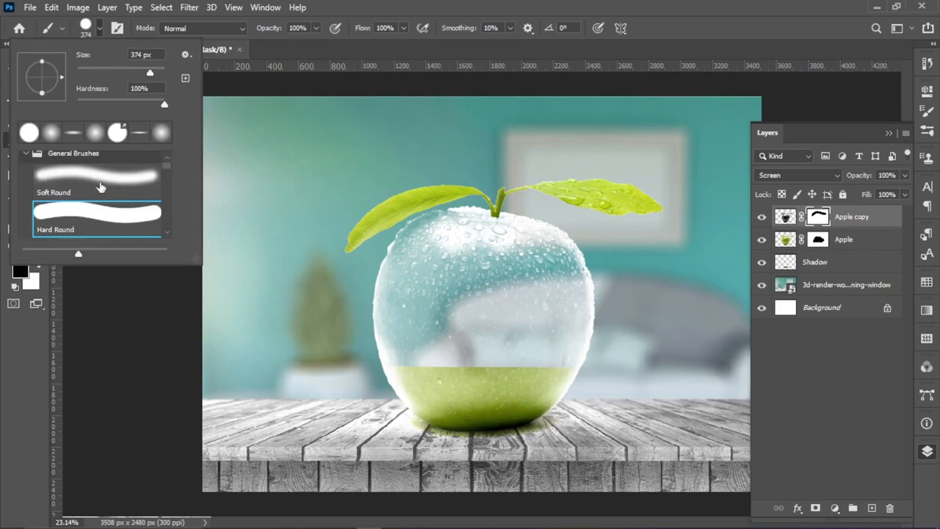
pyautogui.click(101, 187)
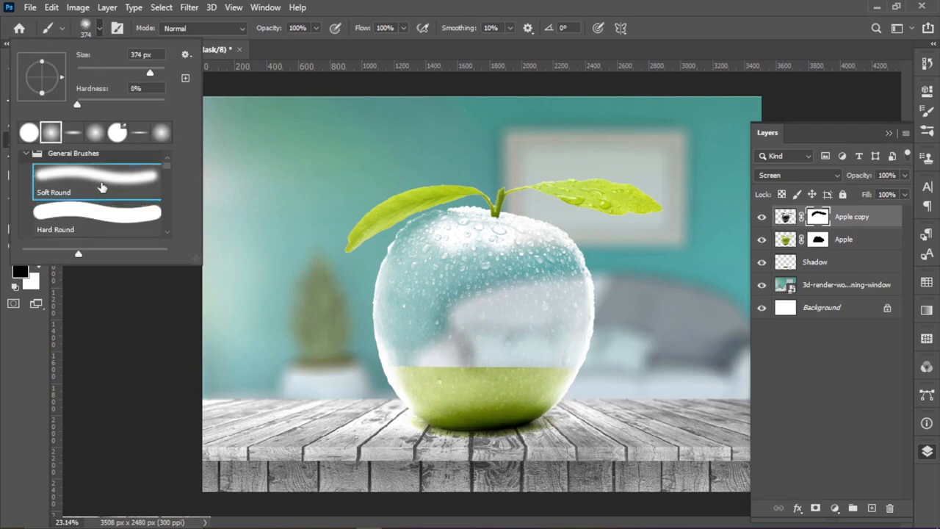
pyautogui.click(100, 30)
pyautogui.moveTo(504, 383)
pyautogui.mouseDown()
pyautogui.moveTo(408, 405)
pyautogui.moveTo(571, 402)
pyautogui.moveTo(398, 395)
pyautogui.mouseUp()
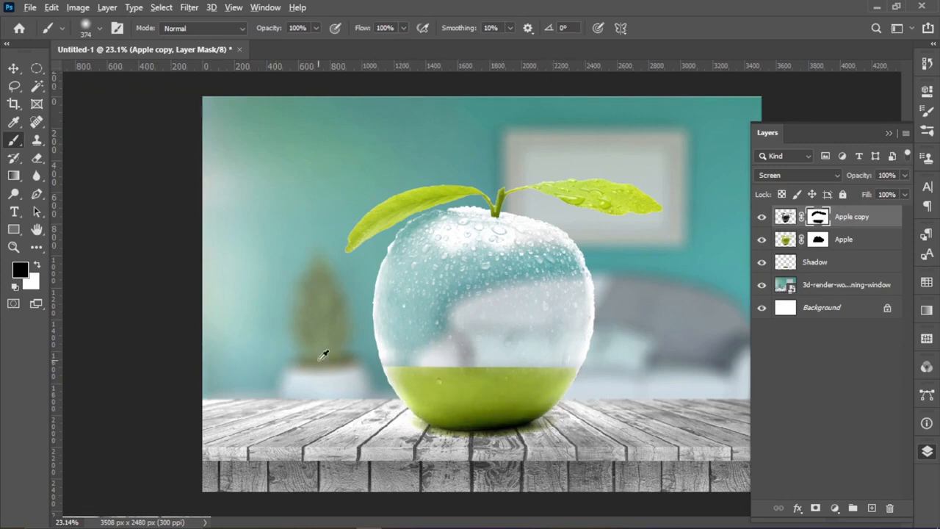
pyautogui.hotkey('ctrl', '+')
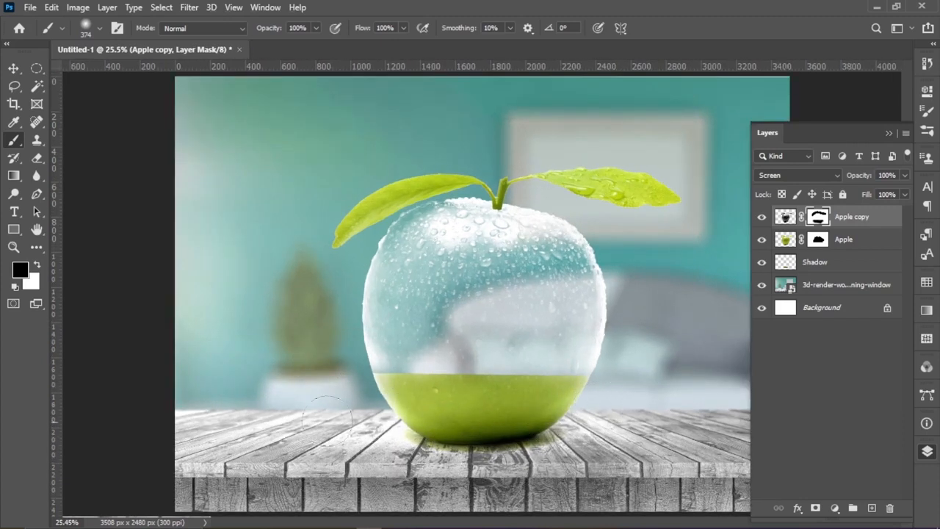
# Step: Place the stalk-calyx-seeds-pulp-apple.jpg image as an embedded layer directly above the Apple layer
pyautogui.click(16, 70)
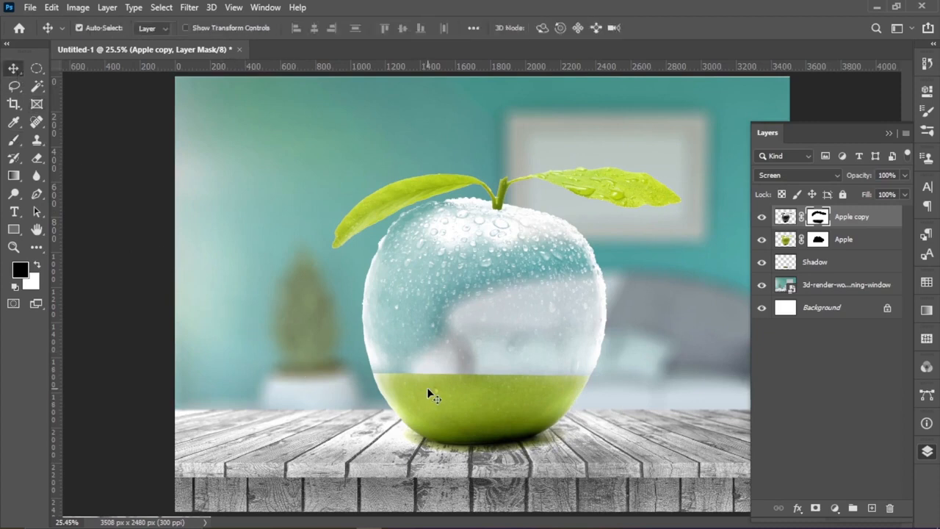
pyautogui.click(877, 241)
pyautogui.click(30, 11)
pyautogui.click(29, 12)
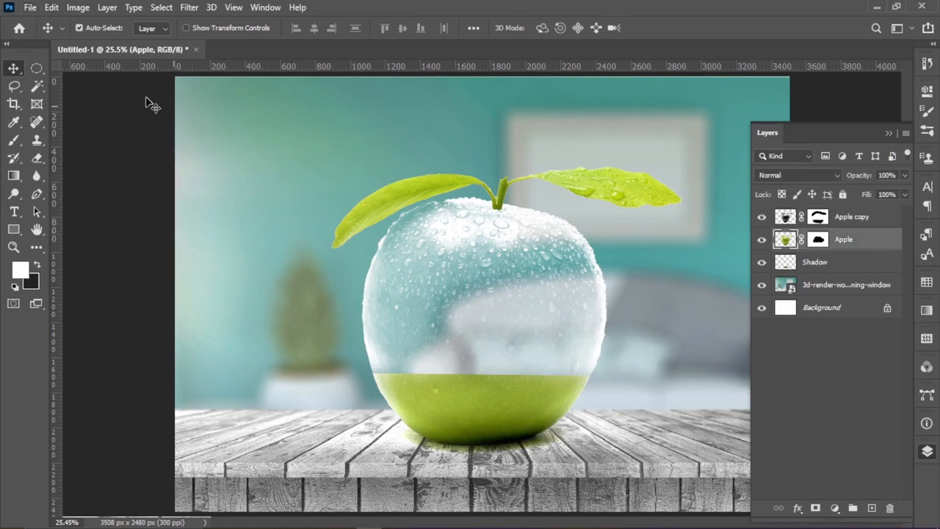
pyautogui.click(30, 8)
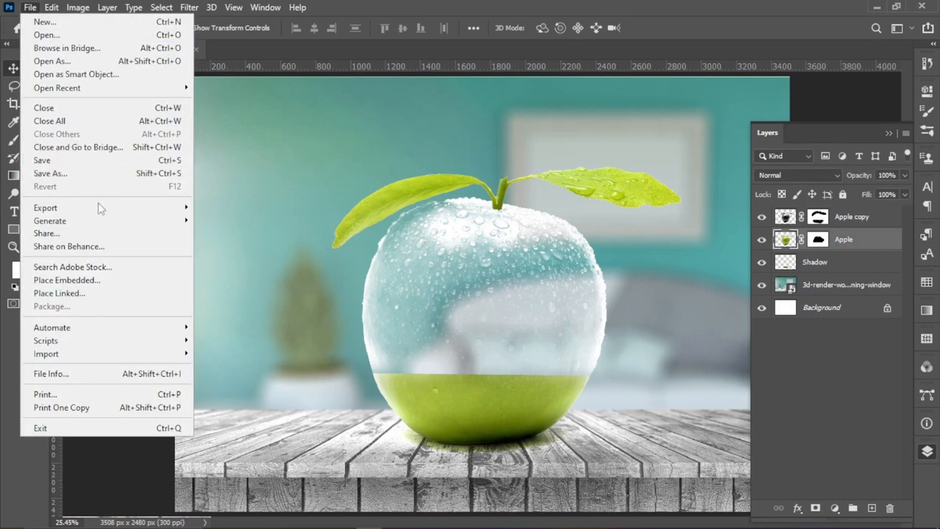
pyautogui.click(95, 286)
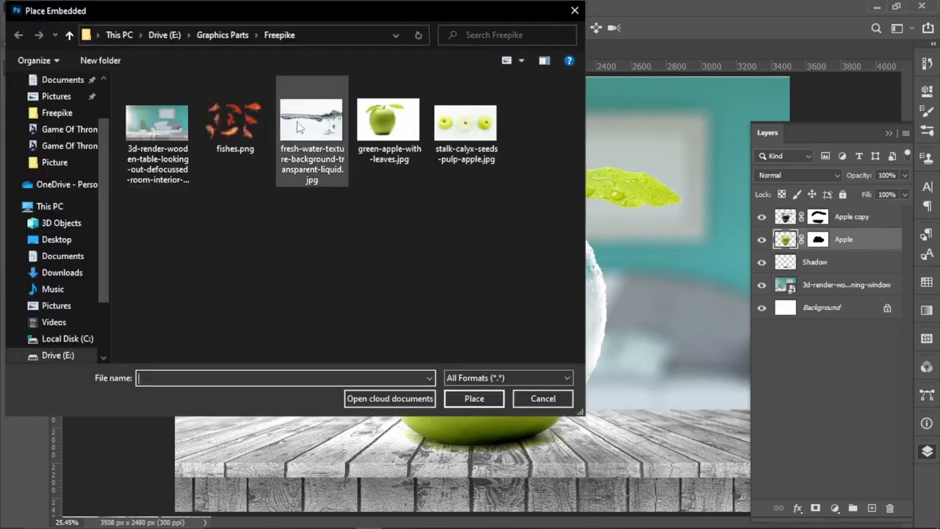
pyautogui.doubleClick(465, 121)
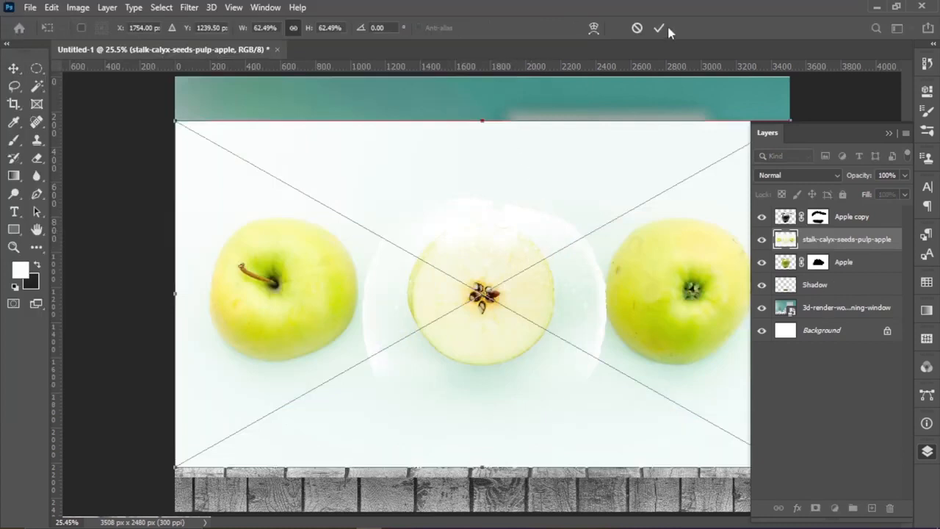
pyautogui.click(661, 27)
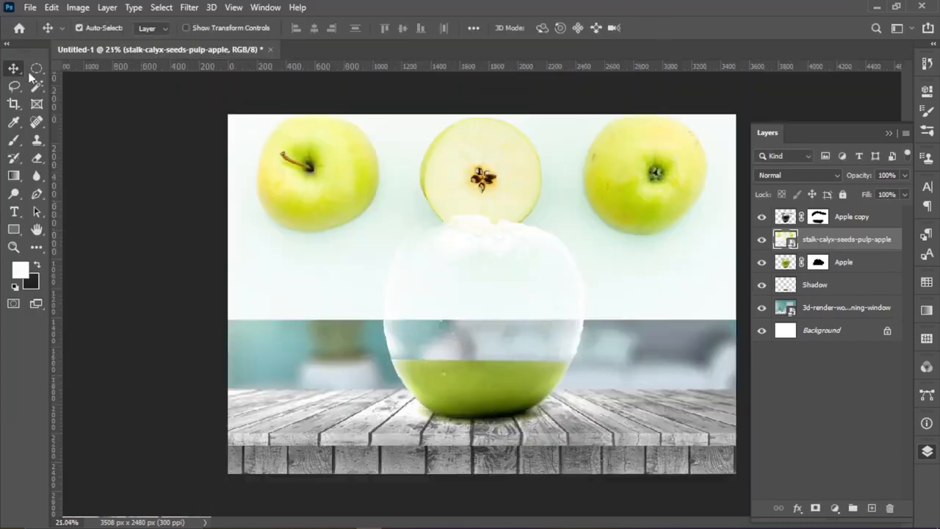
# Step: Make a circular selection inside the middle cut apple slice and mask the placed image to it
pyautogui.press('m')
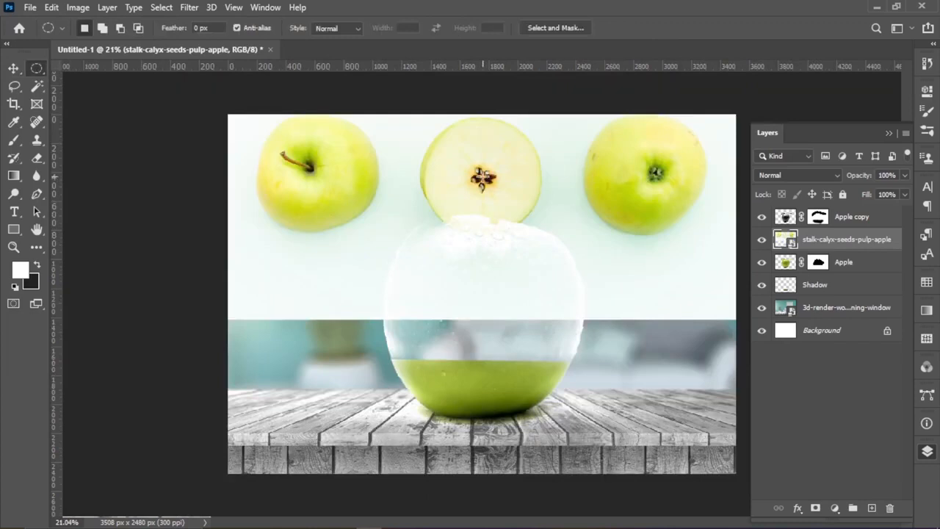
pyautogui.moveTo(481, 178); pyautogui.dragTo(554, 229)
pyautogui.click(816, 508)
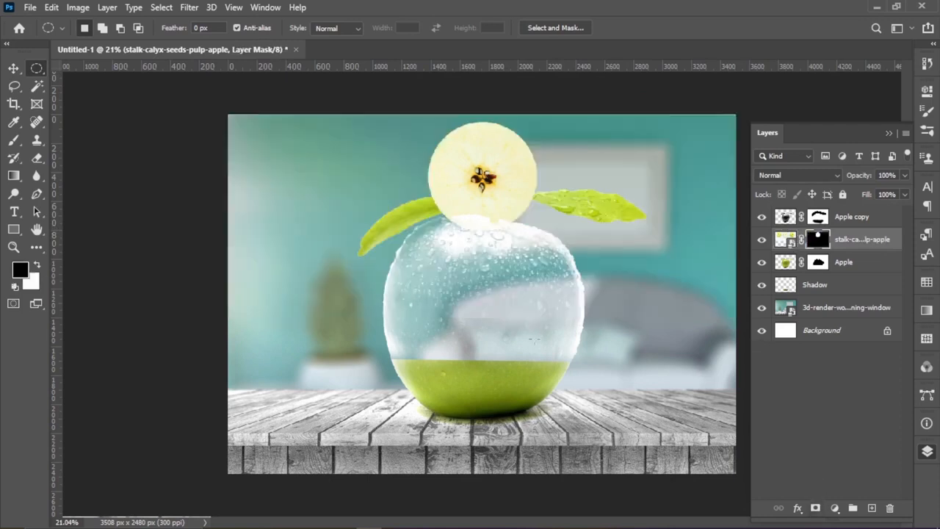
# Step: Disable the layer mask on the stalk-calyx-seeds-pulp-apple layer
pyautogui.rightClick(818, 240)
pyautogui.rightClick(837, 242)
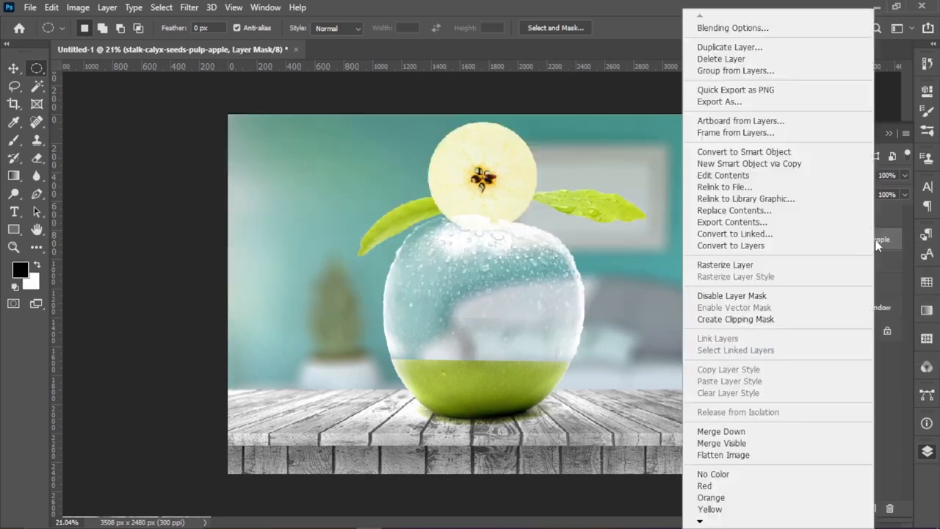
pyautogui.click(779, 295)
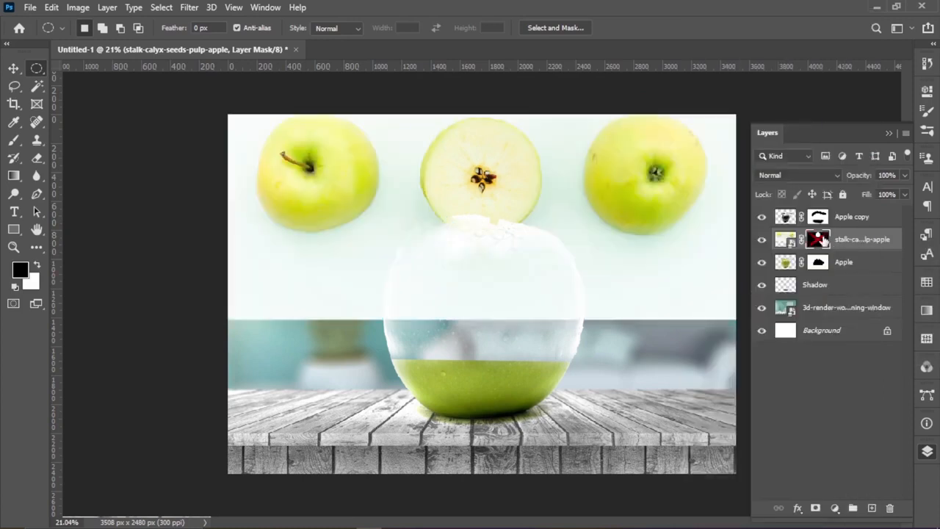
# Step: Re-enable the layer mask on the stalk-calyx-seeds-pulp-apple layer and rasterize that layer
pyautogui.rightClick(823, 240)
pyautogui.click(838, 243)
pyautogui.rightClick(820, 243)
pyautogui.rightClick(864, 240)
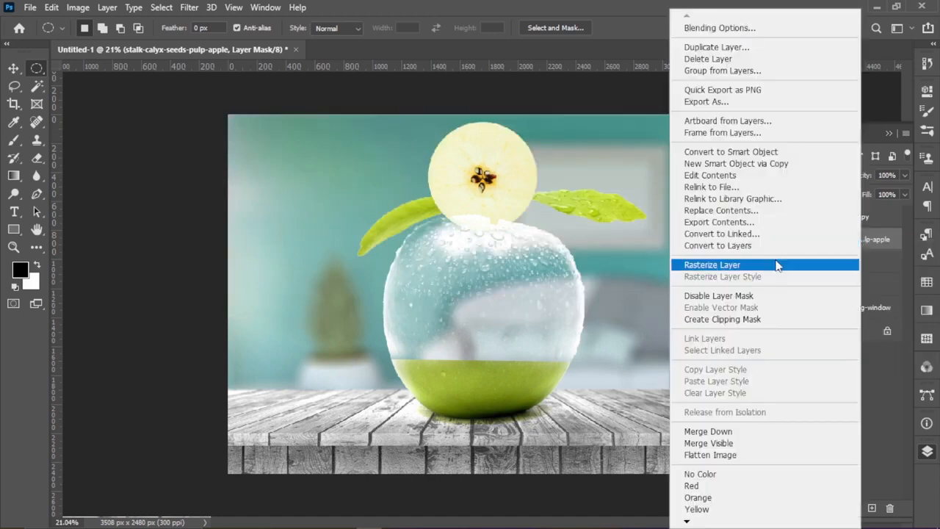
pyautogui.click(777, 265)
# Step: Apply the stalk-calyx-seeds-pulp-apple layer's mask permanently and convert the layer to a Smart Object
pyautogui.rightClick(820, 241)
pyautogui.click(838, 280)
pyautogui.rightClick(849, 244)
pyautogui.click(716, 191)
# Step: Flatten the apple slice to about 166% width and 14% height, fitting it over the cut top of the green base
pyautogui.hotkey('ctrl', 't')
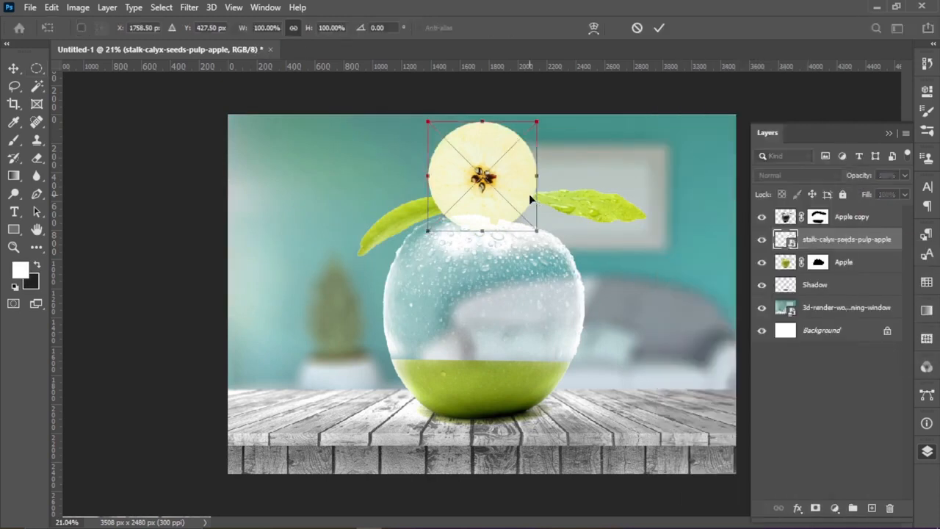
pyautogui.moveTo(504, 183); pyautogui.dragTo(503, 357)
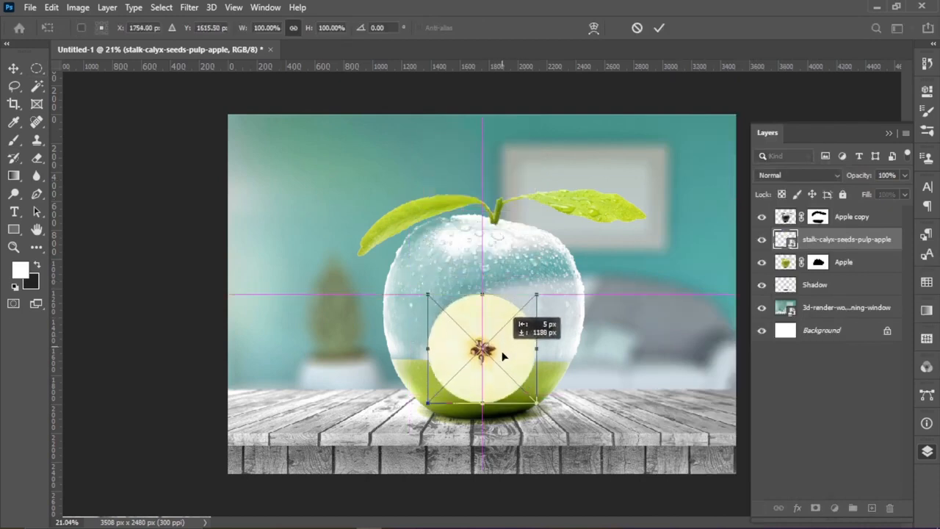
pyautogui.moveTo(481, 288); pyautogui.dragTo(573, 356)
pyautogui.moveTo(424, 358); pyautogui.dragTo(390, 360)
pyautogui.moveTo(506, 356); pyautogui.dragTo(506, 353)
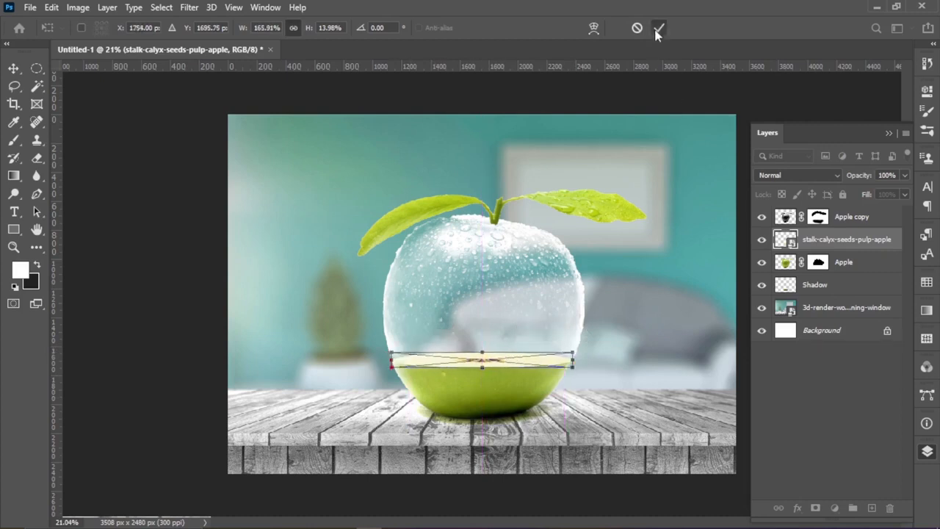
pyautogui.click(657, 30)
pyautogui.hotkey('ctrl', 't')
pyautogui.moveTo(578, 361); pyautogui.dragTo(577, 361)
pyautogui.press('Return')
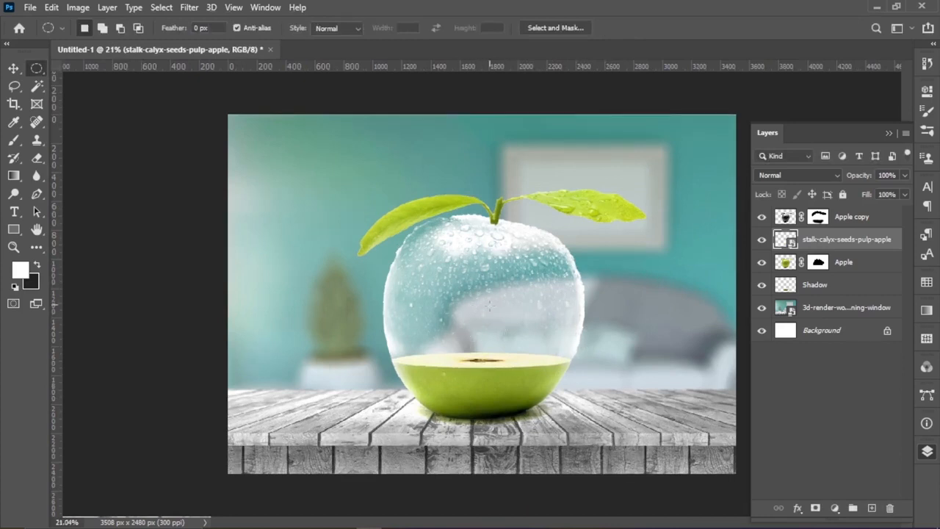
pyautogui.click(13, 69)
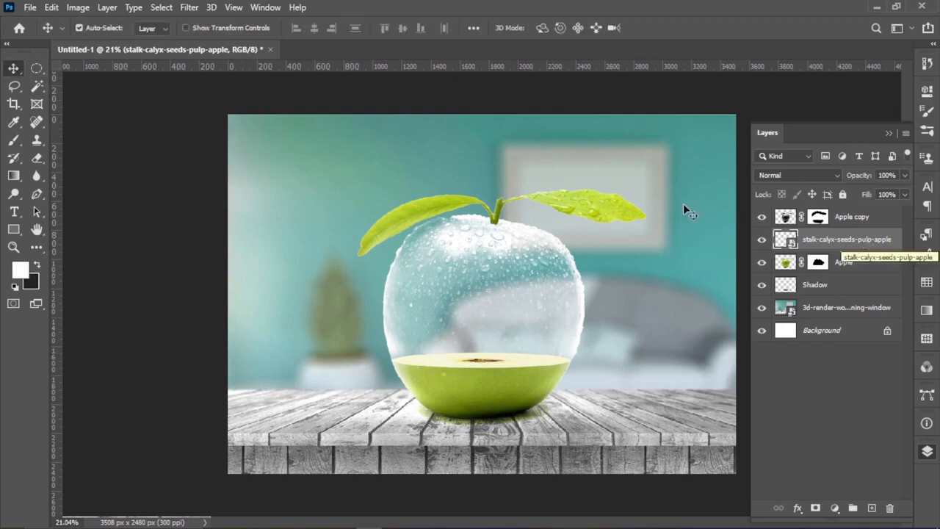
# Step: Place fresh-water-texture-background-transparent-liquid.jpg as an embedded layer above the slice, scaled to 26.45% over the glass part of the apple
pyautogui.click(30, 8)
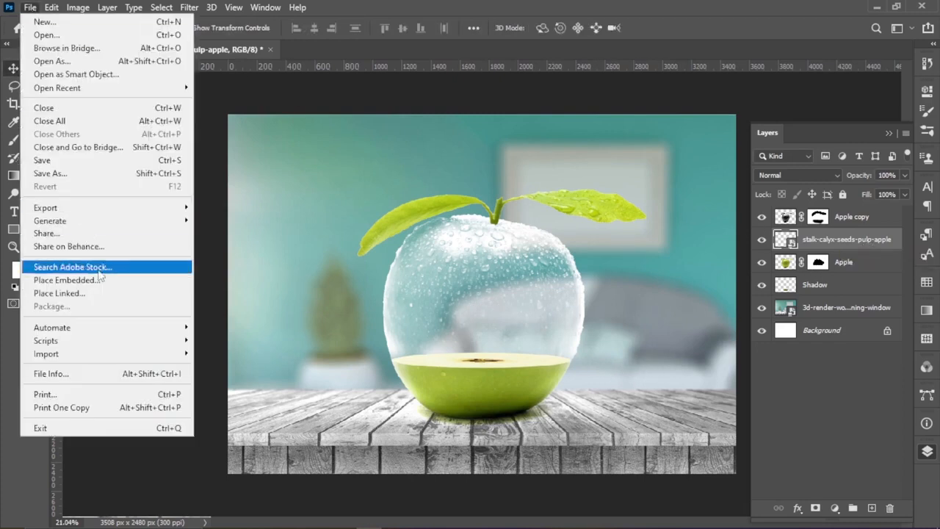
pyautogui.click(66, 280)
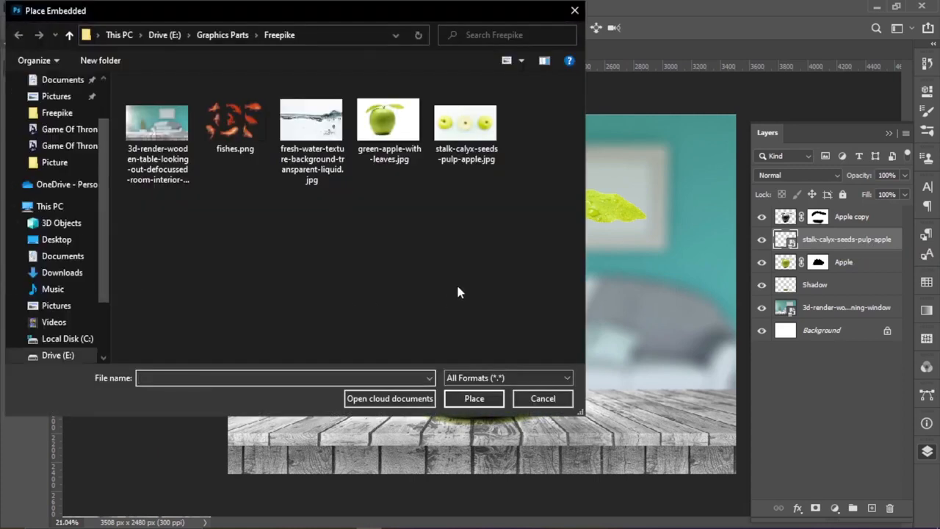
pyautogui.click(311, 132)
pyautogui.click(470, 399)
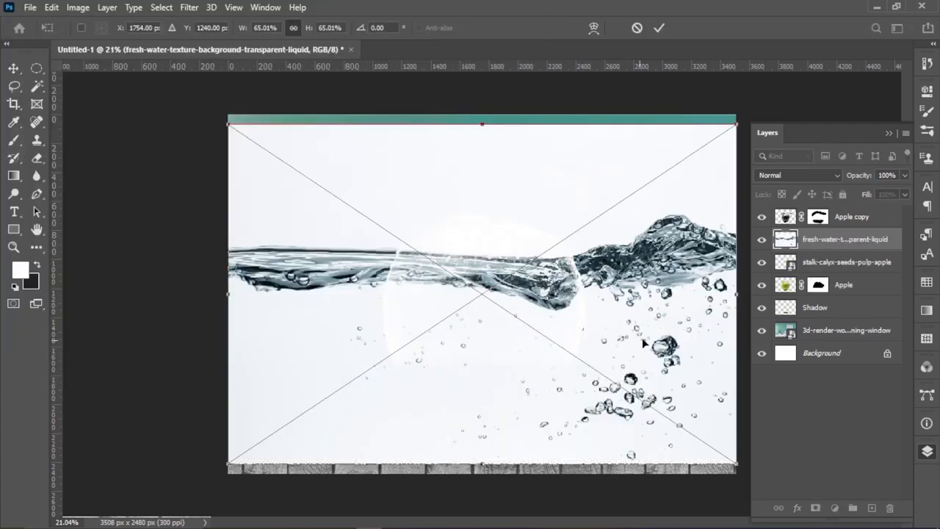
pyautogui.moveTo(738, 465); pyautogui.dragTo(433, 271)
pyautogui.moveTo(376, 223); pyautogui.dragTo(524, 336)
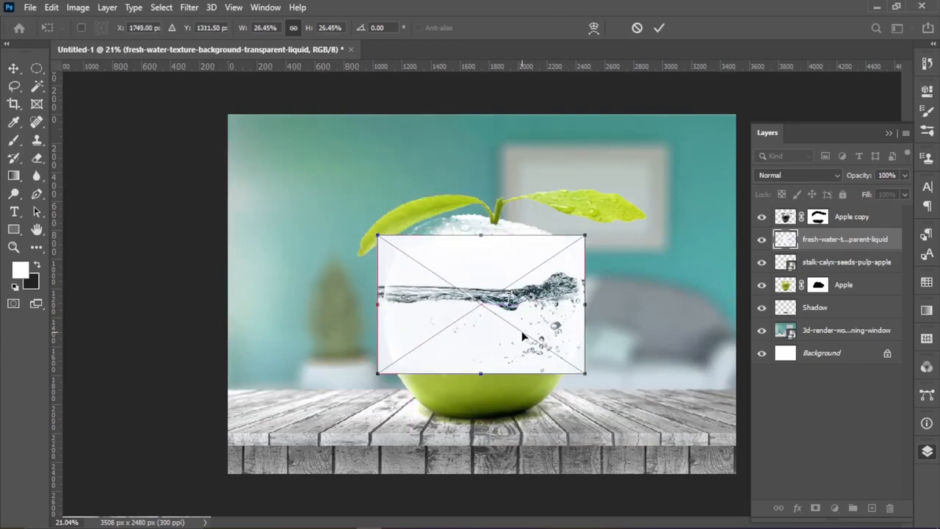
pyautogui.click(652, 29)
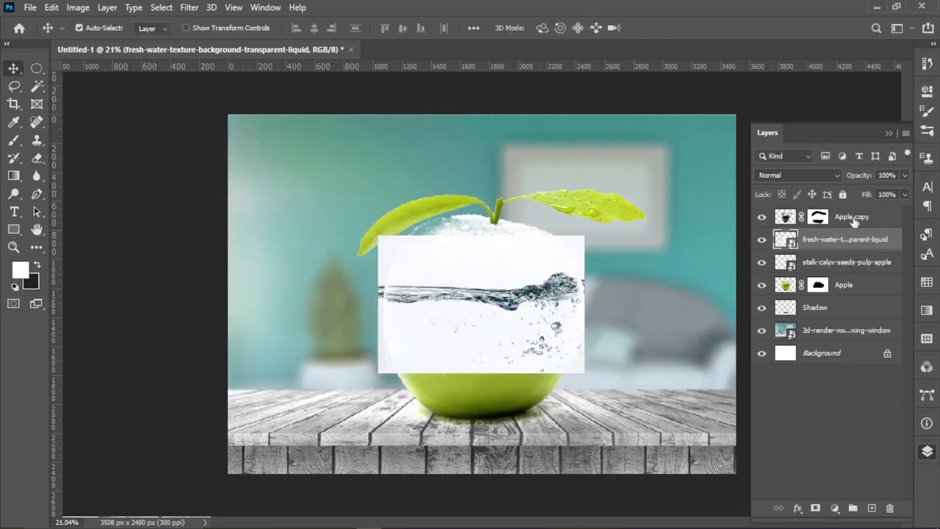
# Step: Temporarily lower the fresh-water layer's opacity to check its placement over the apple, and restore it to 100%
pyautogui.moveTo(865, 176); pyautogui.dragTo(850, 176)
pyautogui.moveTo(475, 307); pyautogui.dragTo(474, 311)
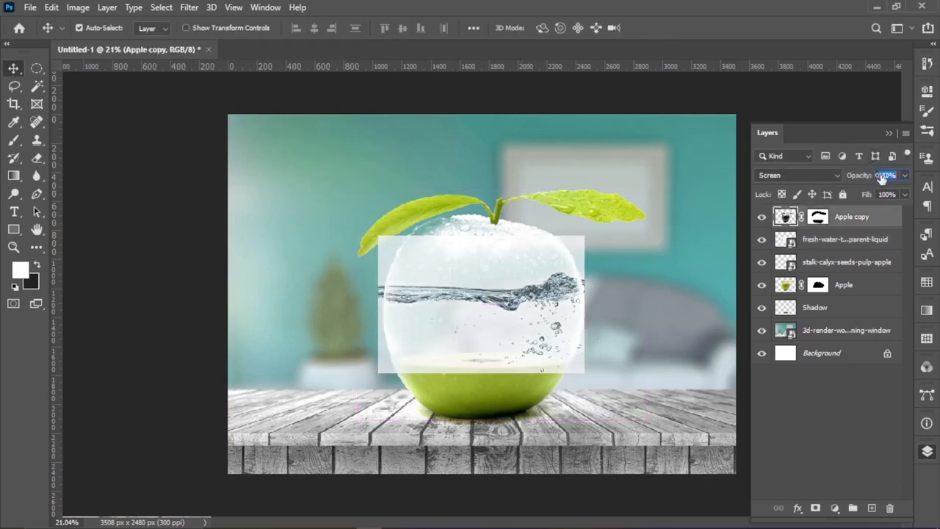
pyautogui.click(863, 245)
pyautogui.moveTo(856, 180); pyautogui.dragTo(902, 178)
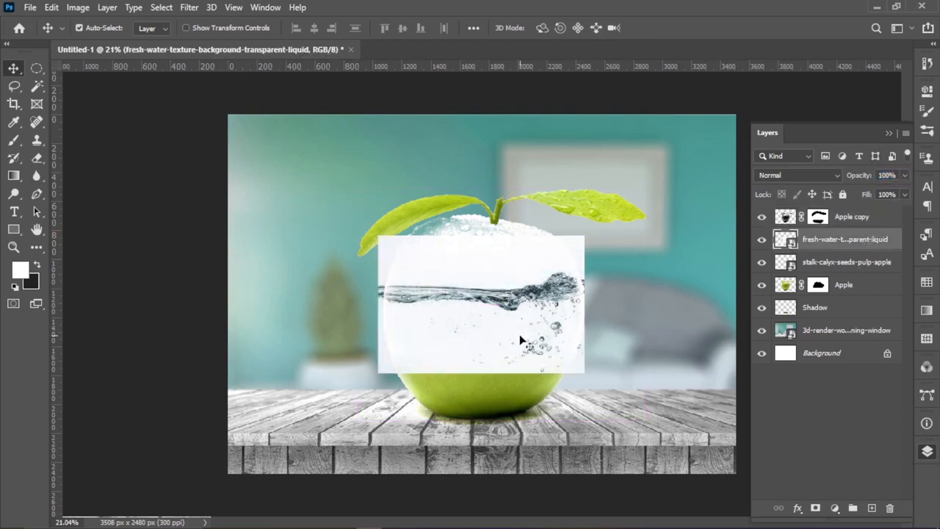
# Step: Rasterize the fresh-water layer and mask it to the outline of the Apple layer
pyautogui.rightClick(865, 243)
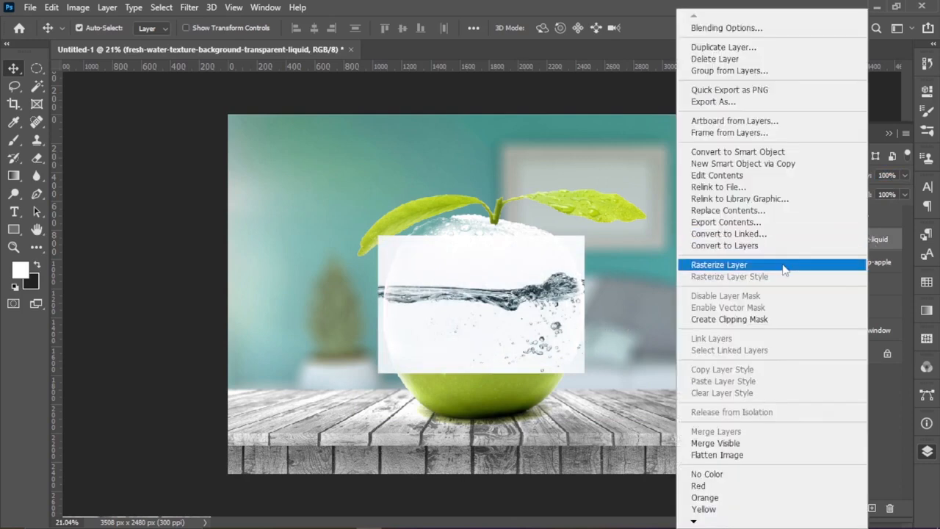
pyautogui.click(826, 266)
pyautogui.click(788, 266)
pyautogui.keyDown('ctrl'); pyautogui.click(785, 285); pyautogui.keyUp('ctrl')
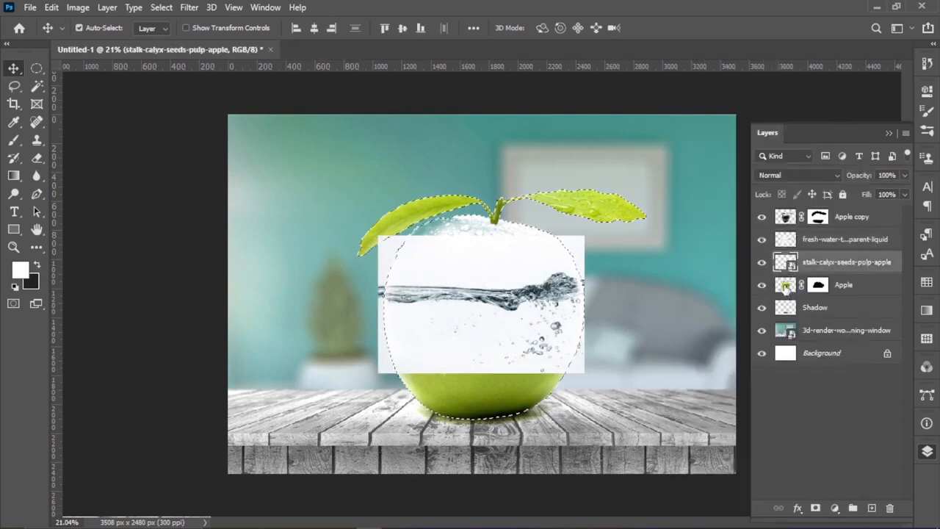
pyautogui.click(834, 243)
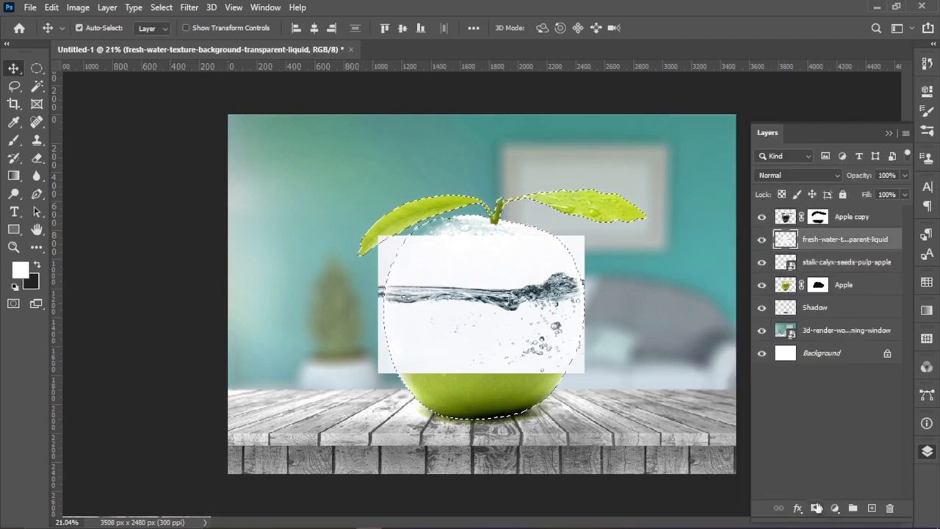
pyautogui.click(815, 507)
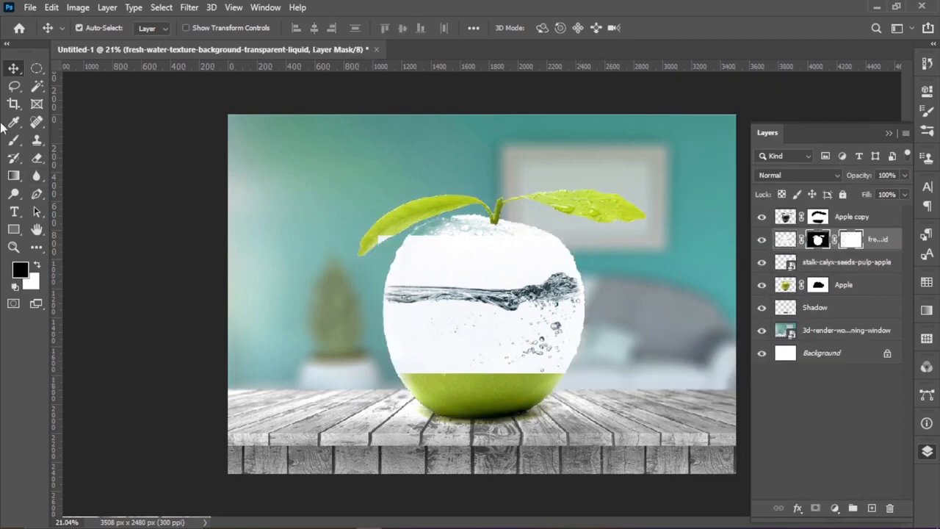
# Step: Select the white area above the waterline with the Magic Wand and paint it black on the fresh-water layer's mask, then deselect
pyautogui.click(14, 141)
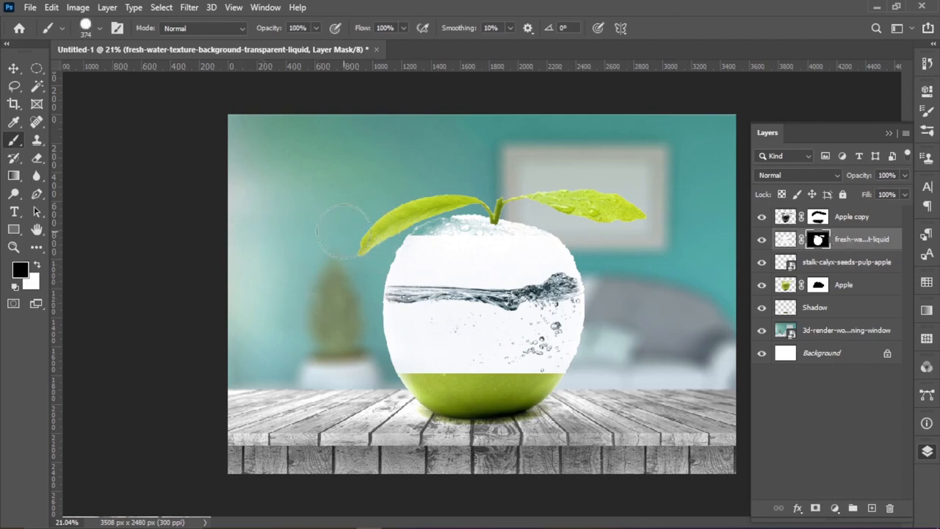
pyautogui.click(37, 86)
pyautogui.click(473, 270)
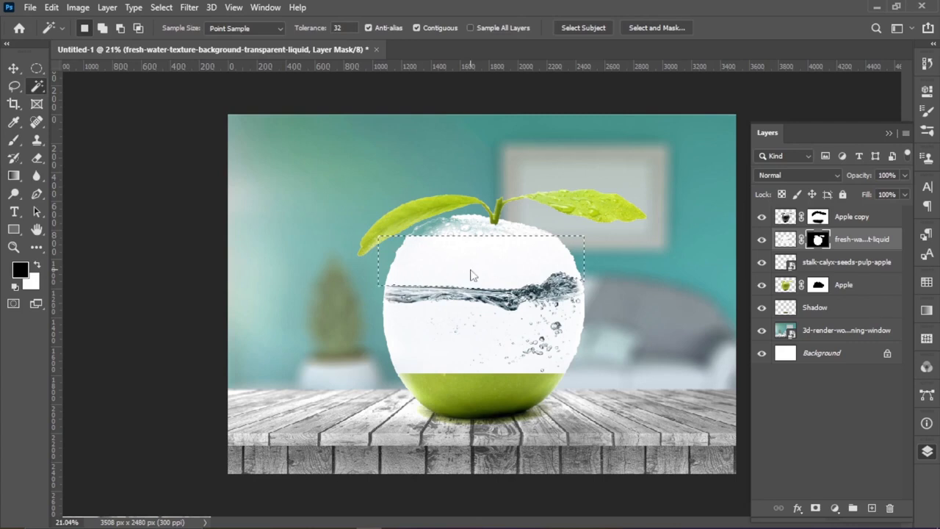
pyautogui.click(13, 140)
pyautogui.moveTo(562, 266)
pyautogui.mouseDown()
pyautogui.moveTo(426, 234)
pyautogui.moveTo(393, 278)
pyautogui.mouseUp()
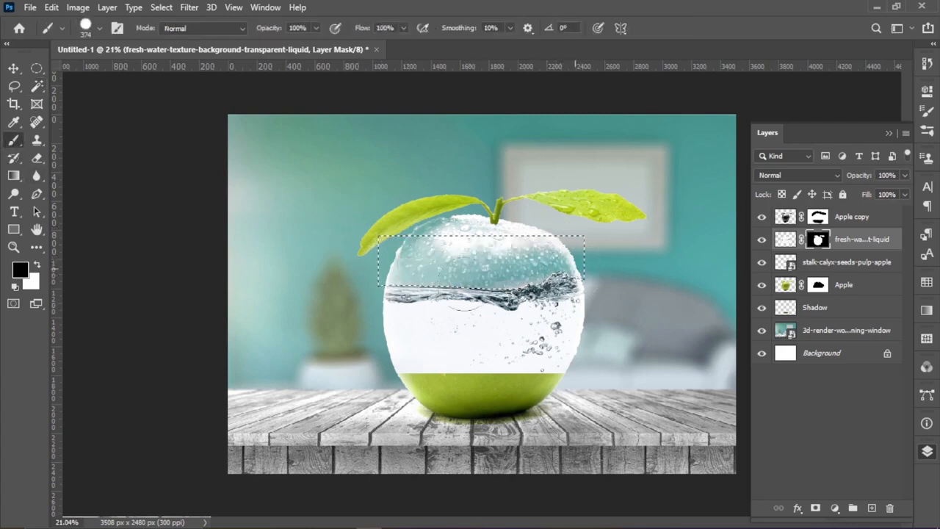
pyautogui.hotkey('ctrl', 'd')
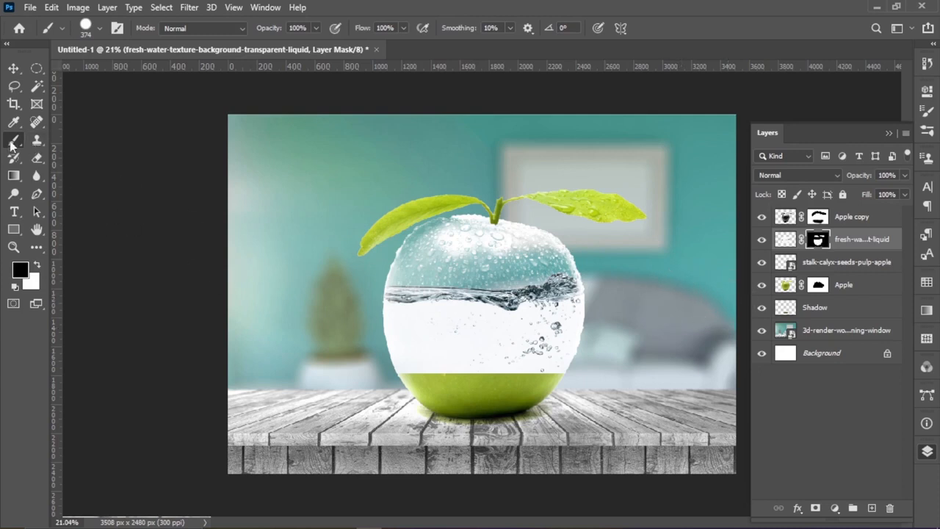
# Step: Paint black on the fresh-water layer's mask over the slice and green base using the Soft Round brush, enlarged to 479 px
pyautogui.click(99, 28)
pyautogui.click(98, 174)
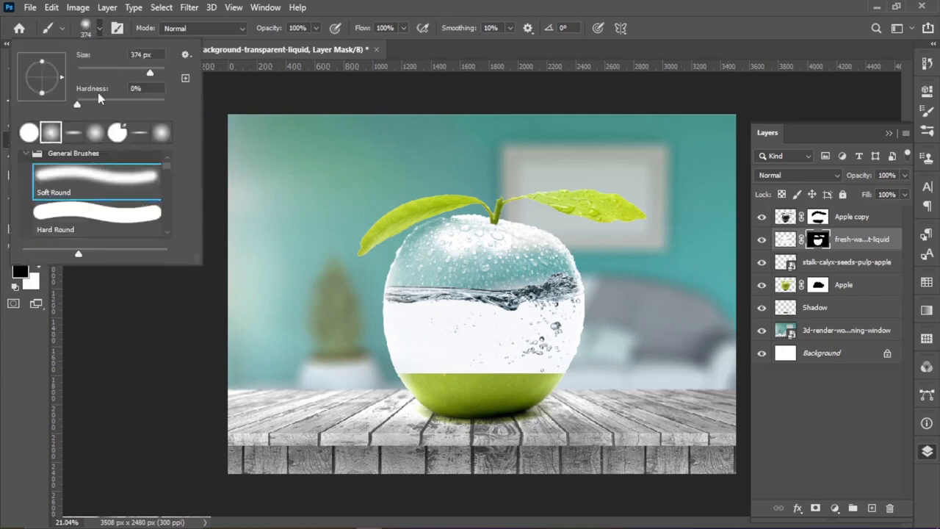
pyautogui.click(100, 29)
pyautogui.moveTo(523, 397); pyautogui.dragTo(422, 395)
pyautogui.moveTo(351, 380)
pyautogui.mouseDown()
pyautogui.moveTo(433, 392)
pyautogui.moveTo(408, 385)
pyautogui.moveTo(502, 379)
pyautogui.moveTo(558, 394)
pyautogui.moveTo(526, 395)
pyautogui.mouseUp()
pyautogui.keyDown('alt'); pyautogui.rightClick(526, 396); pyautogui.keyUp('alt')
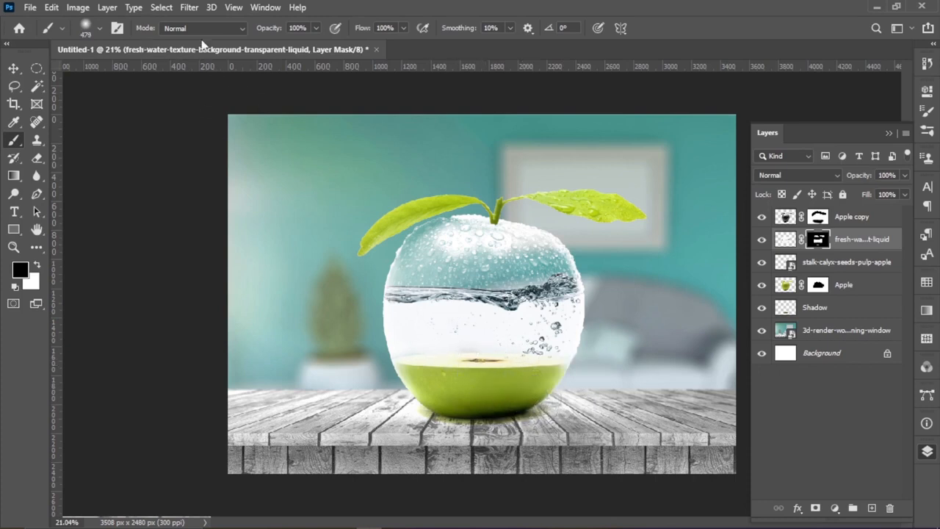
# Step: Set the brush opacity to 36% and paint black over the lower water on the mask to make it semi-transparent
pyautogui.moveTo(269, 28); pyautogui.dragTo(227, 33)
pyautogui.moveTo(416, 351)
pyautogui.mouseDown()
pyautogui.moveTo(531, 354)
pyautogui.moveTo(548, 338)
pyautogui.moveTo(468, 340)
pyautogui.moveTo(510, 406)
pyautogui.mouseUp()
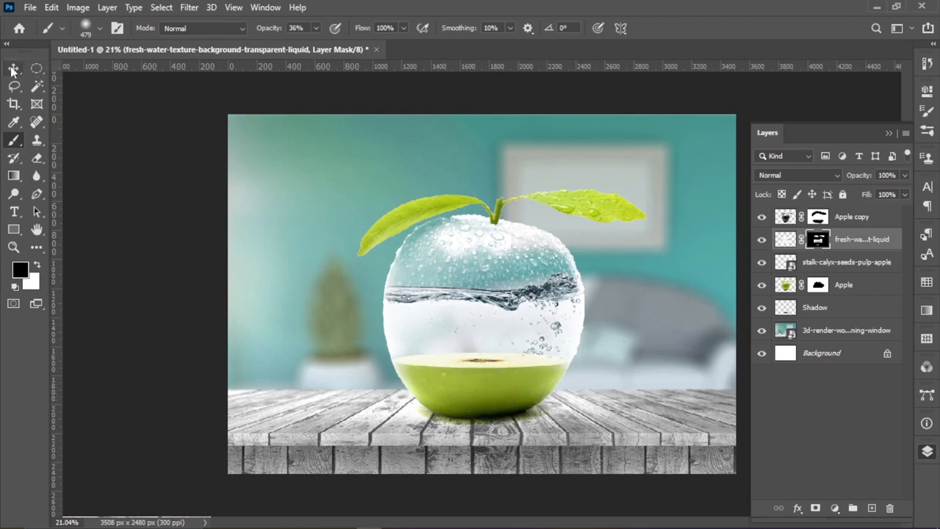
pyautogui.click(14, 68)
# Step: Place fishes.png as an embedded layer directly above the stalk-calyx-seeds-pulp-apple layer, moving the fish group beside the apple
pyautogui.click(841, 264)
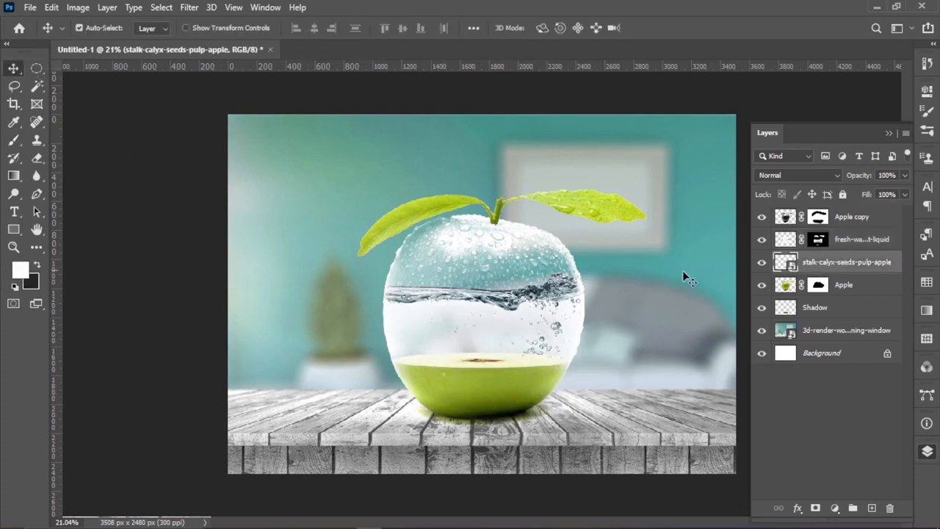
pyautogui.click(33, 9)
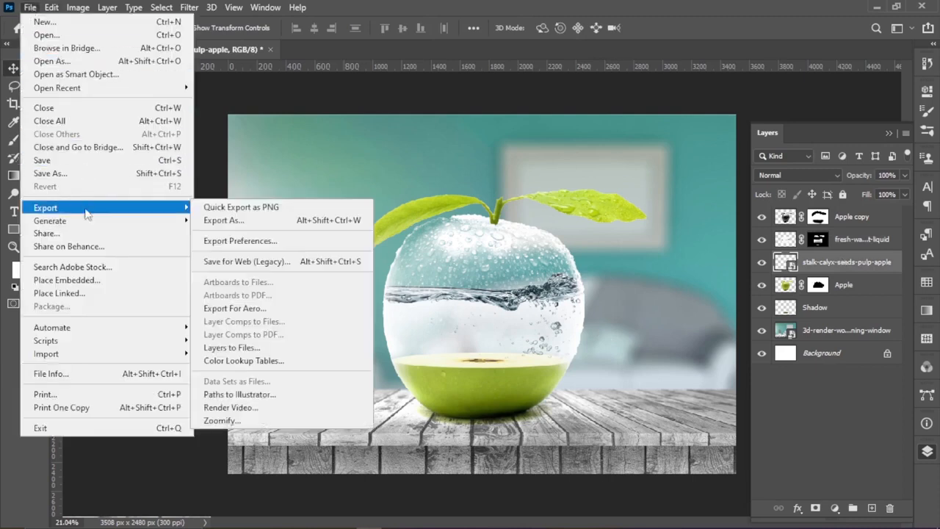
pyautogui.click(85, 282)
pyautogui.click(236, 132)
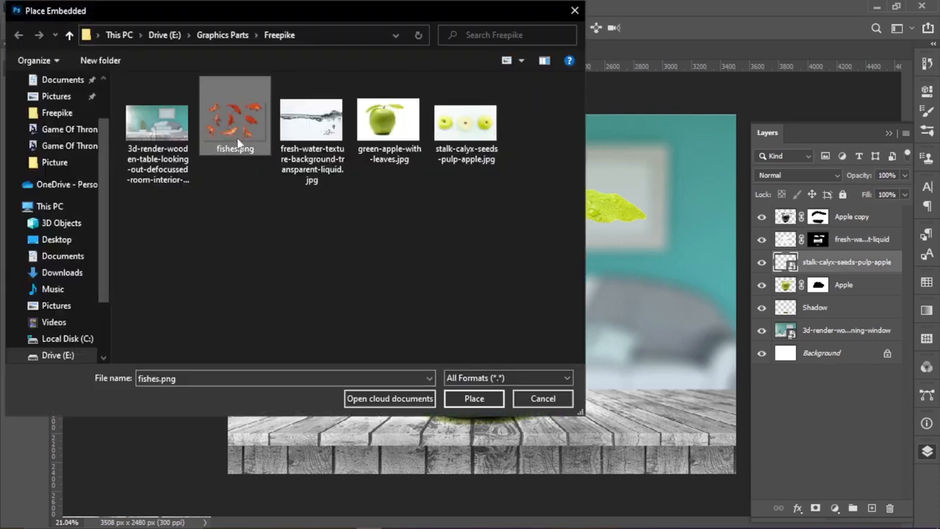
pyautogui.click(476, 400)
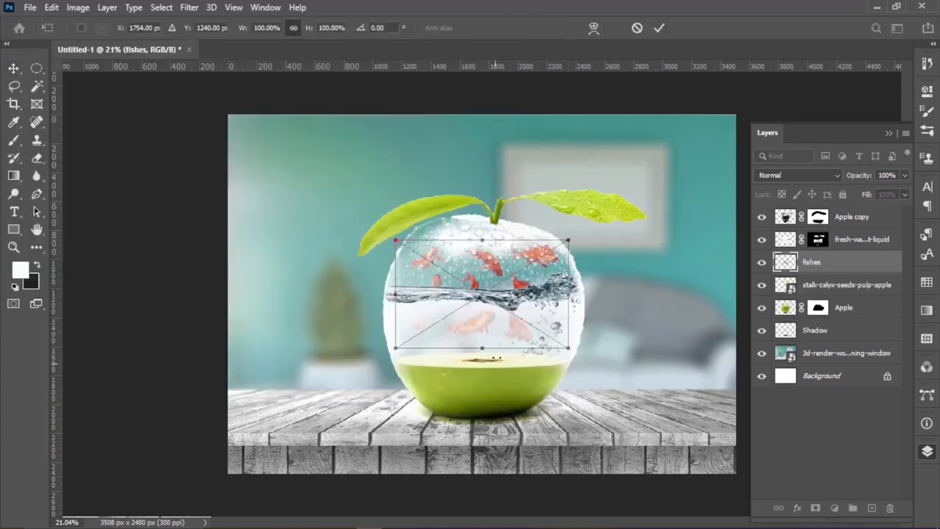
pyautogui.moveTo(502, 265); pyautogui.dragTo(312, 290)
pyautogui.click(658, 27)
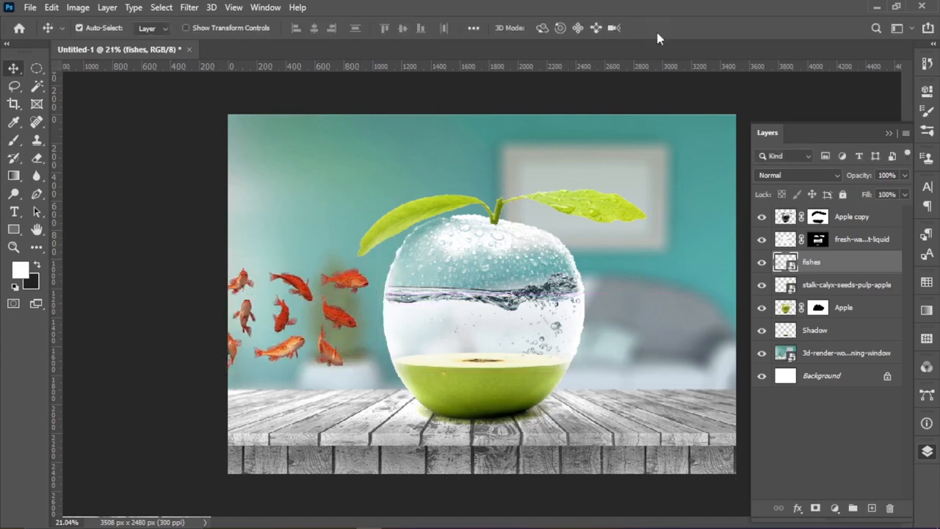
# Step: Lasso the upper fish nearest the apple, rasterize the fishes layer and mask it to that fish
pyautogui.click(19, 85)
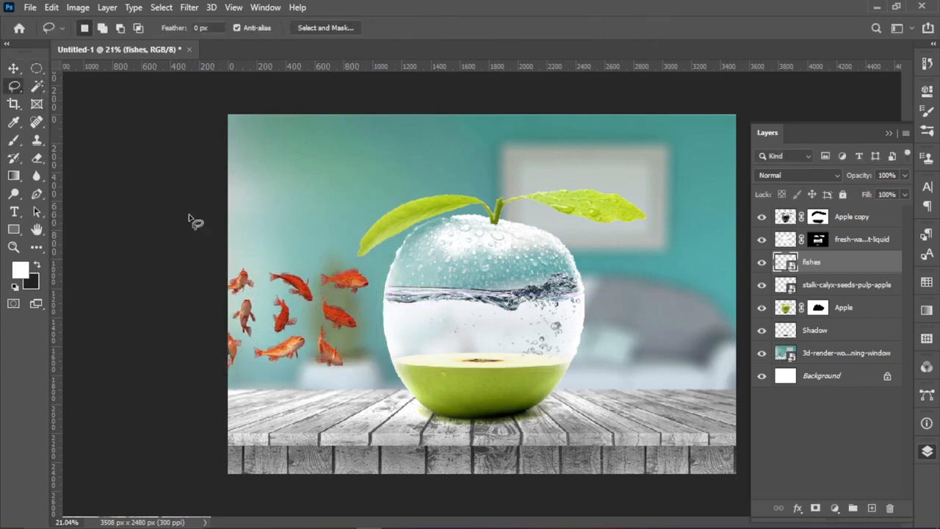
pyautogui.moveTo(336, 297)
pyautogui.mouseDown()
pyautogui.moveTo(378, 285)
pyautogui.moveTo(373, 266)
pyautogui.moveTo(325, 255)
pyautogui.moveTo(314, 269)
pyautogui.moveTo(336, 301)
pyautogui.mouseUp()
pyautogui.rightClick(824, 268)
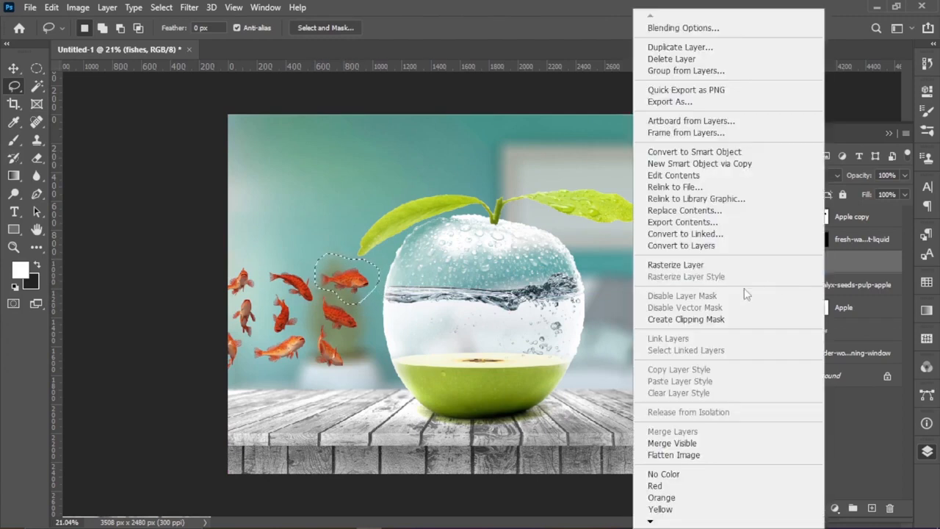
pyautogui.click(683, 265)
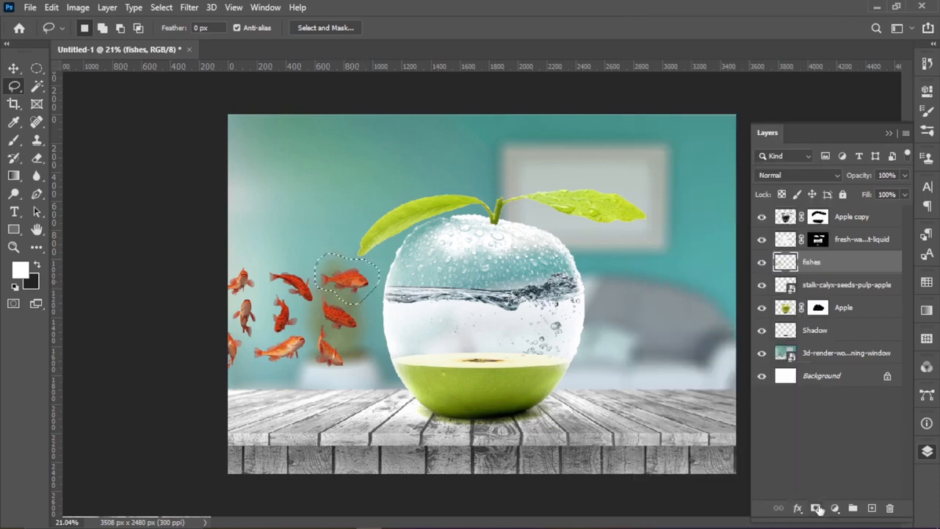
pyautogui.click(817, 507)
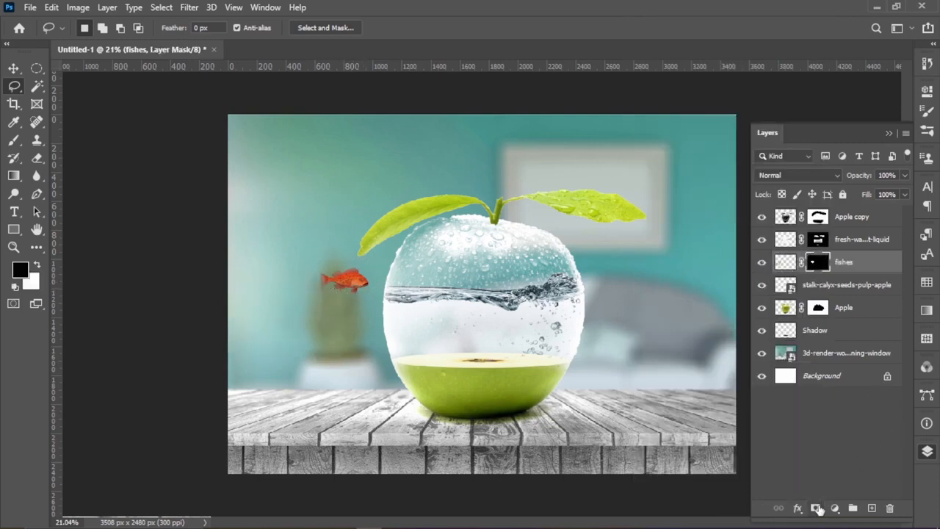
# Step: Apply the fishes layer's mask permanently and move the single fish into the water inside the apple
pyautogui.rightClick(819, 266)
pyautogui.click(860, 301)
pyautogui.click(852, 307)
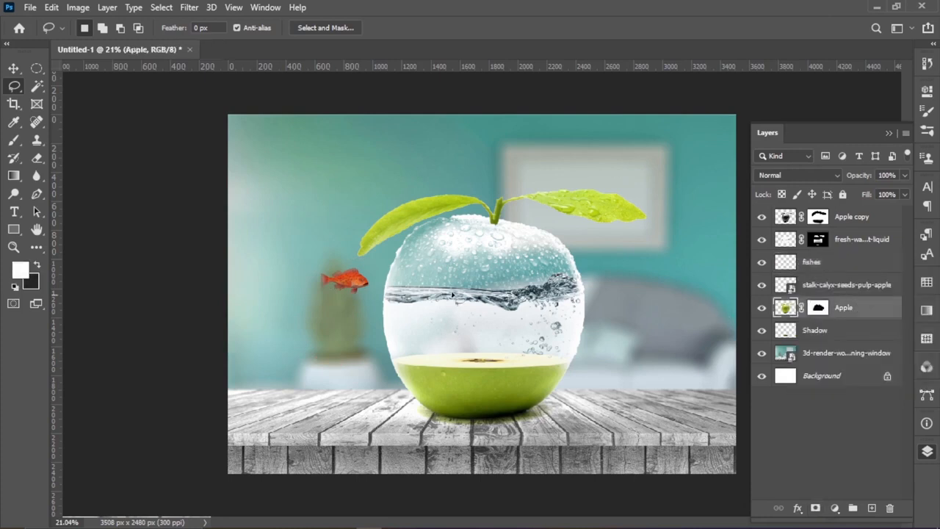
pyautogui.press('v')
pyautogui.moveTo(362, 285); pyautogui.dragTo(496, 332)
# Step: Convert the fishes layer to a smart object and scale the fish to about 131%, positioned just above the apple's cut face
pyautogui.rightClick(874, 263)
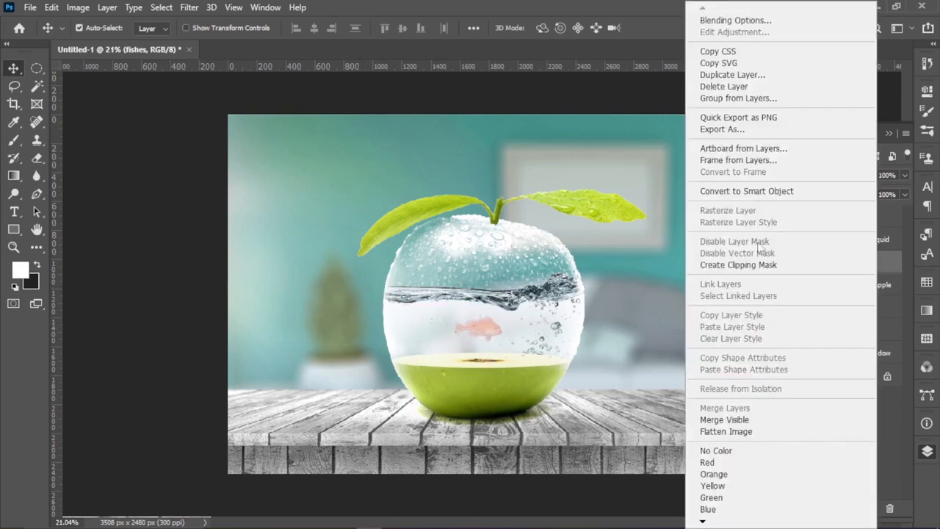
pyautogui.click(723, 193)
pyautogui.hotkey('ctrl', 't')
pyautogui.moveTo(505, 344); pyautogui.dragTo(478, 330)
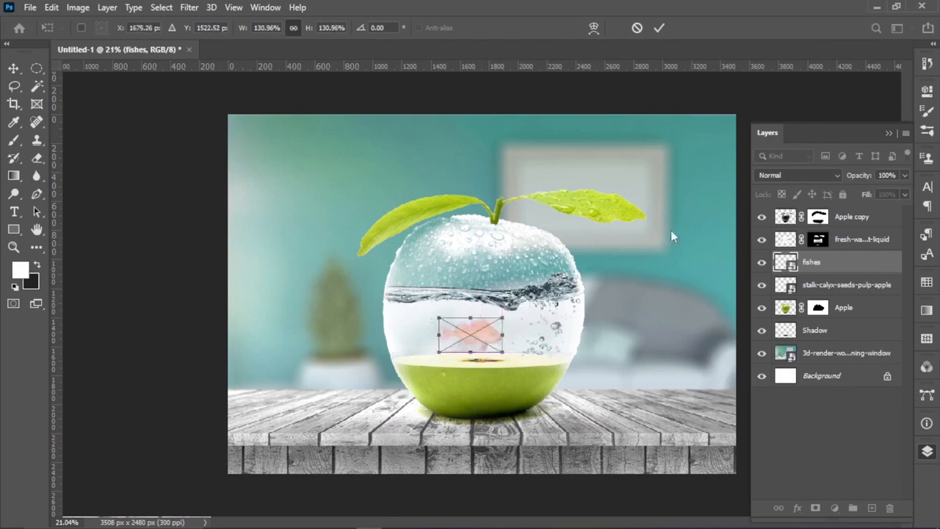
pyautogui.click(658, 29)
# Step: Paint black at 36% opacity over the fish on the fresh-water layer's mask to reveal the fish through the water
pyautogui.click(815, 240)
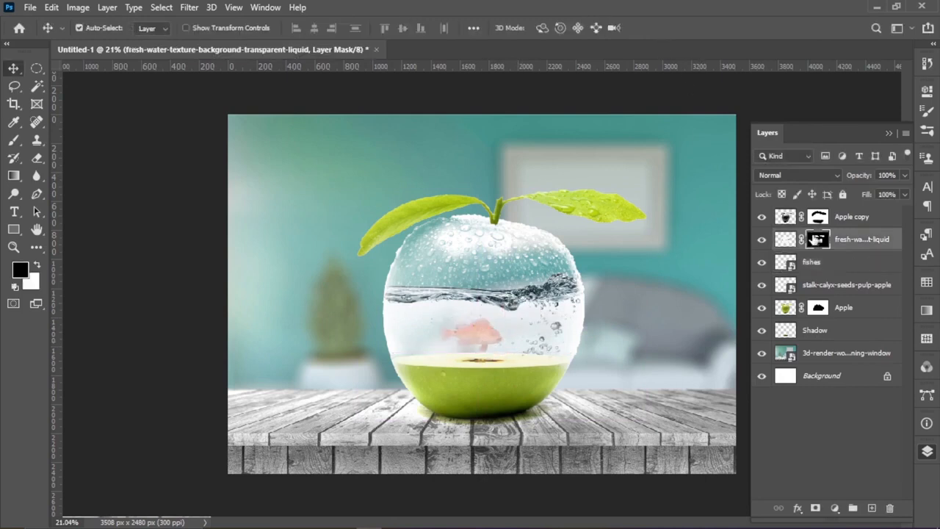
pyautogui.click(13, 139)
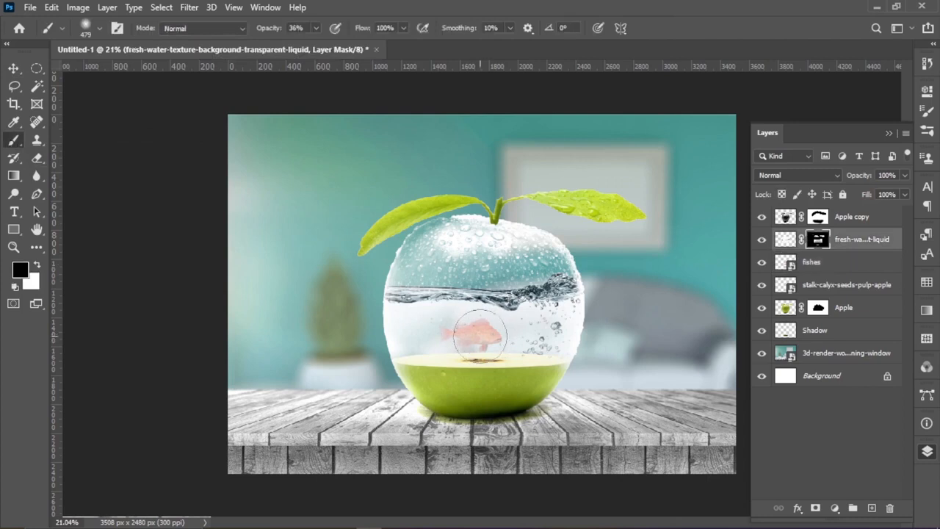
pyautogui.moveTo(478, 335)
pyautogui.mouseDown()
pyautogui.moveTo(488, 338)
pyautogui.moveTo(456, 336)
pyautogui.moveTo(466, 338)
pyautogui.mouseUp()
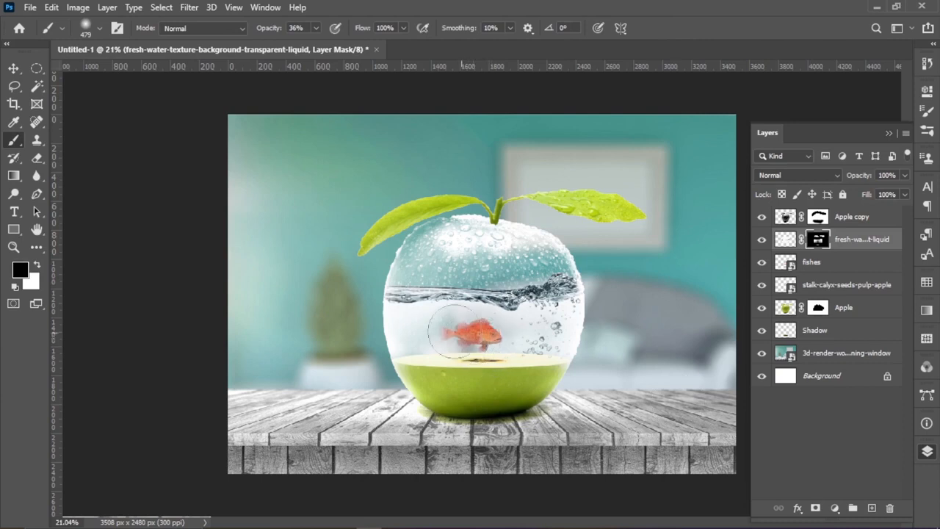
pyautogui.click(15, 68)
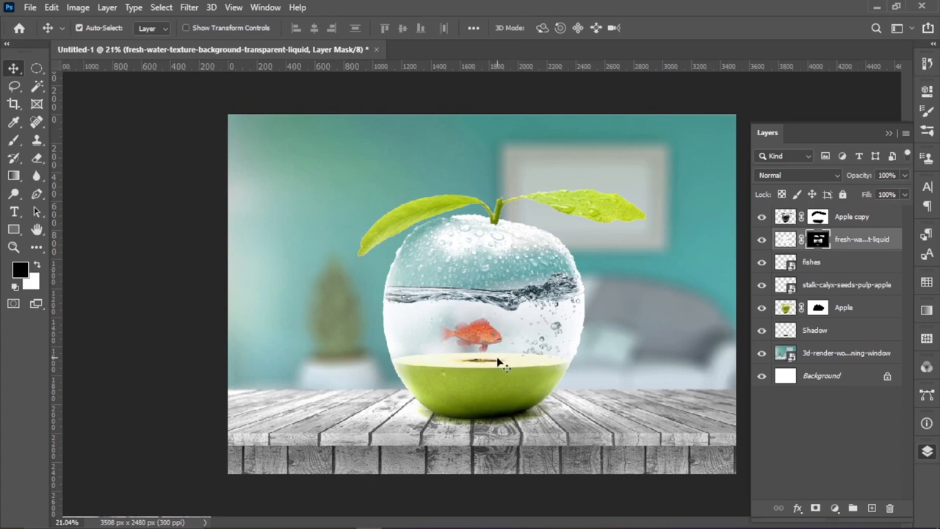
# Step: Stamp all layers above the Background into a new merged layer on top of the stack and duplicate it
pyautogui.click(854, 361)
pyautogui.keyDown('shift'); pyautogui.click(848, 218); pyautogui.keyUp('shift')
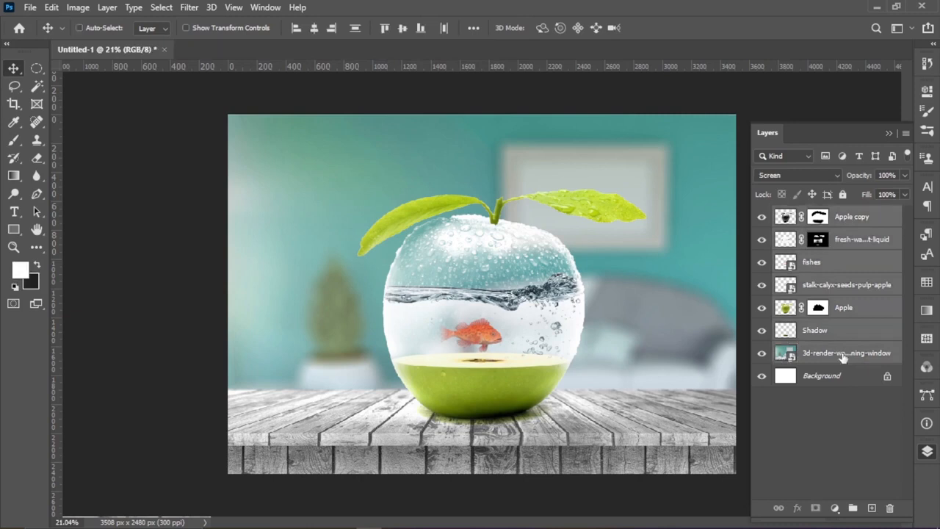
pyautogui.hotkey('ctrl', 'shift', 'alt', 'e')
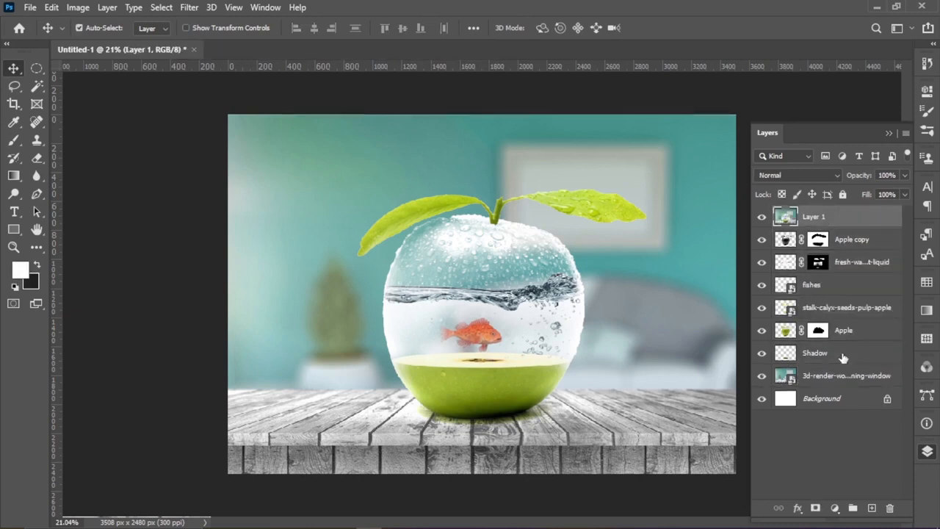
pyautogui.hotkey('ctrl', 'j')
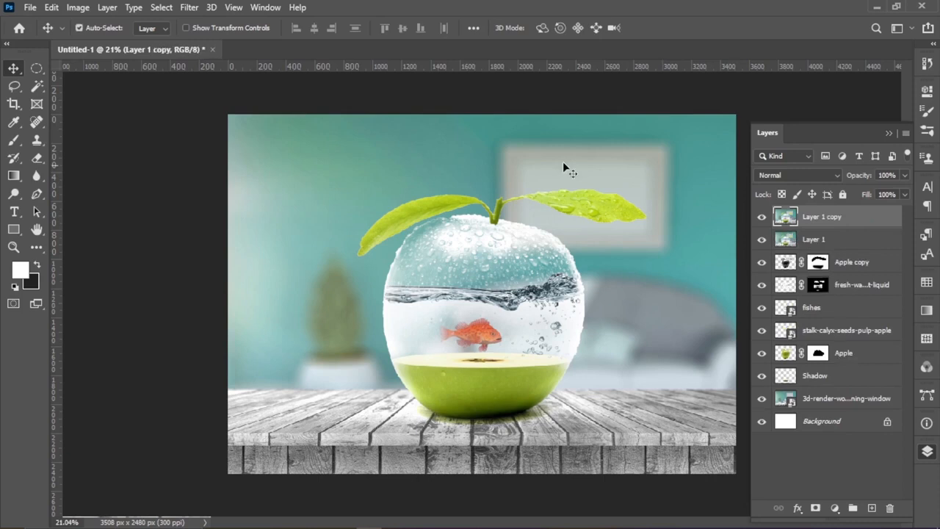
# Step: Start the Camera Raw Filter on the Layer 1 copy and set Temperature to -14, Tint to +7 and Contrast to +42
pyautogui.click(190, 7)
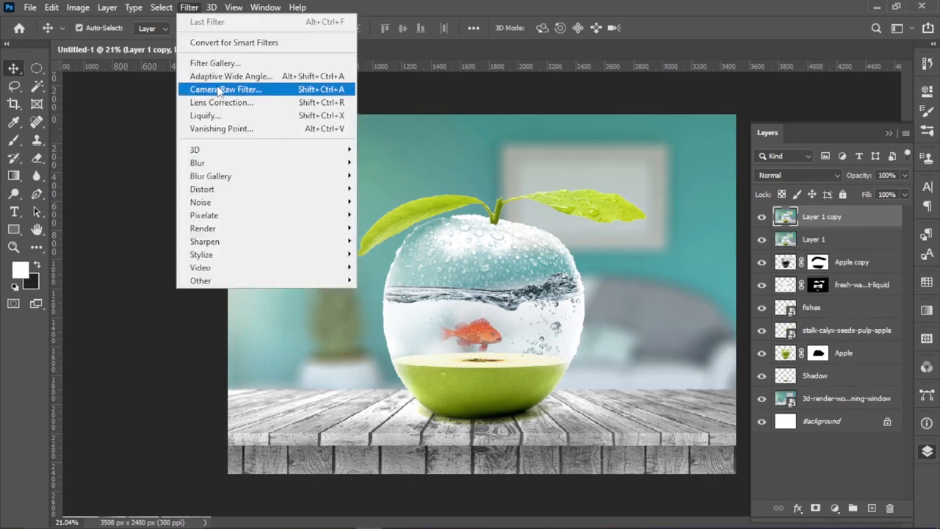
pyautogui.click(279, 94)
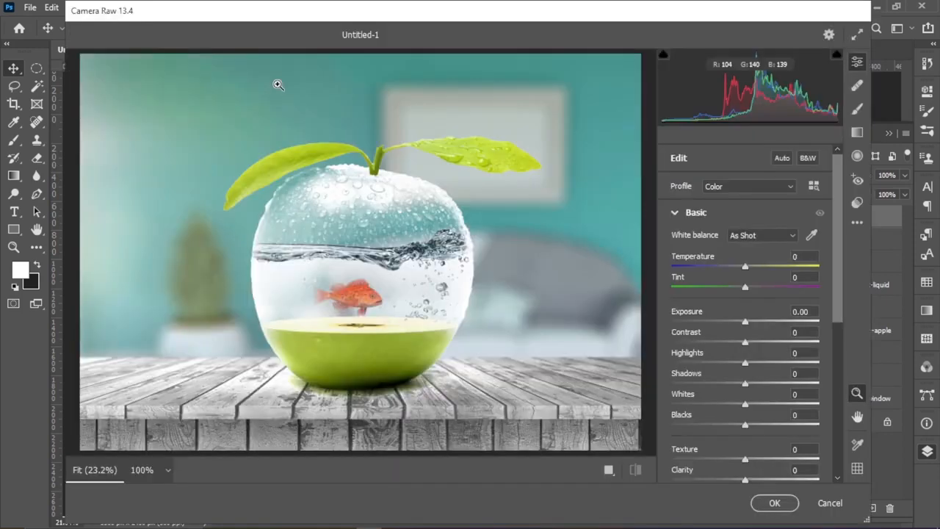
pyautogui.moveTo(745, 267); pyautogui.dragTo(752, 287)
pyautogui.moveTo(838, 242); pyautogui.dragTo(833, 276)
pyautogui.moveTo(746, 273); pyautogui.dragTo(776, 269)
# Step: Set Texture to +14, Clarity and Dehaze to +4, Vibrance to +19 and Saturation to +12
pyautogui.moveTo(837, 235); pyautogui.dragTo(838, 323)
pyautogui.moveTo(745, 230); pyautogui.dragTo(749, 270)
pyautogui.moveTo(746, 307); pyautogui.dragTo(754, 325)
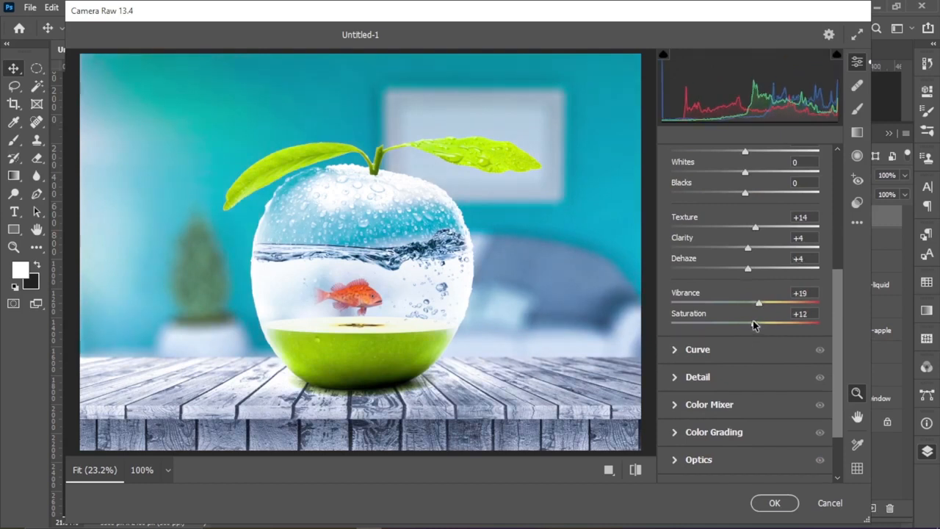
# Step: Reduce the Contrast to +33 and apply the Camera Raw adjustments to the layer
pyautogui.scroll(5, 830, 235)
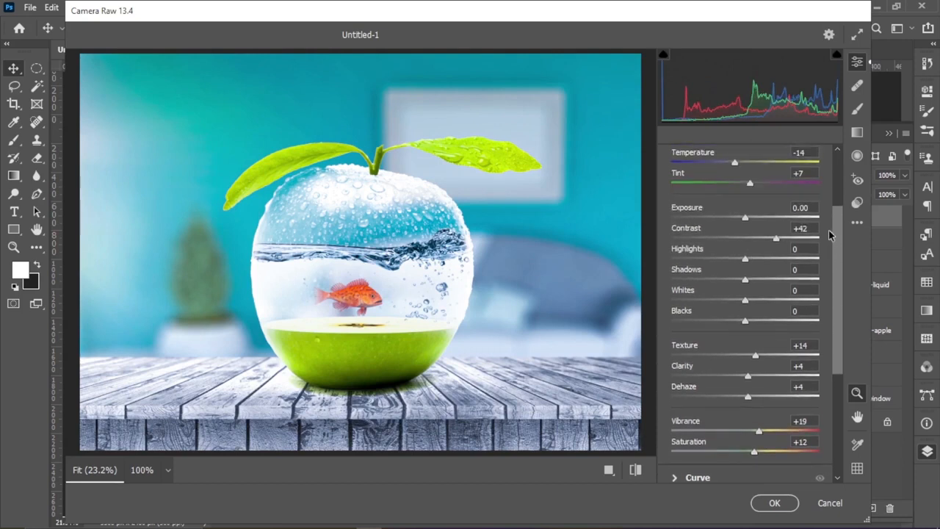
pyautogui.moveTo(773, 240); pyautogui.dragTo(769, 241)
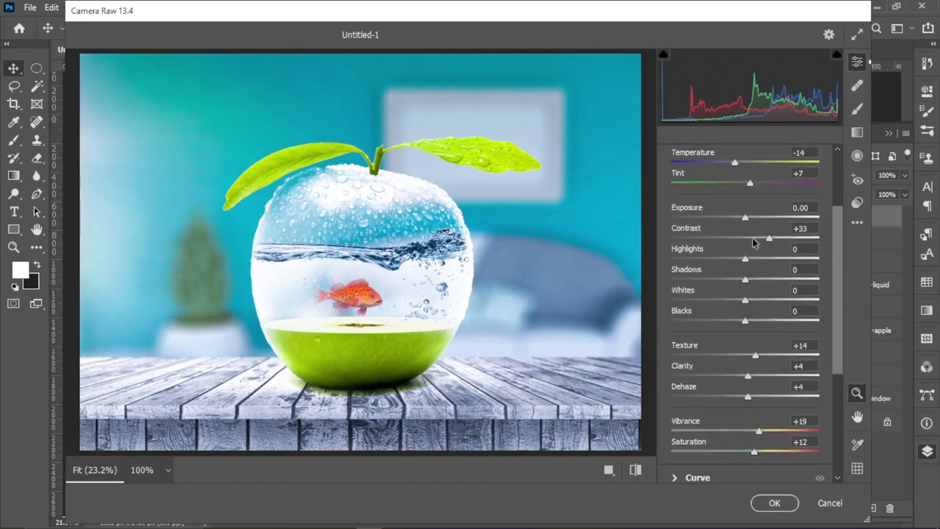
pyautogui.click(775, 504)
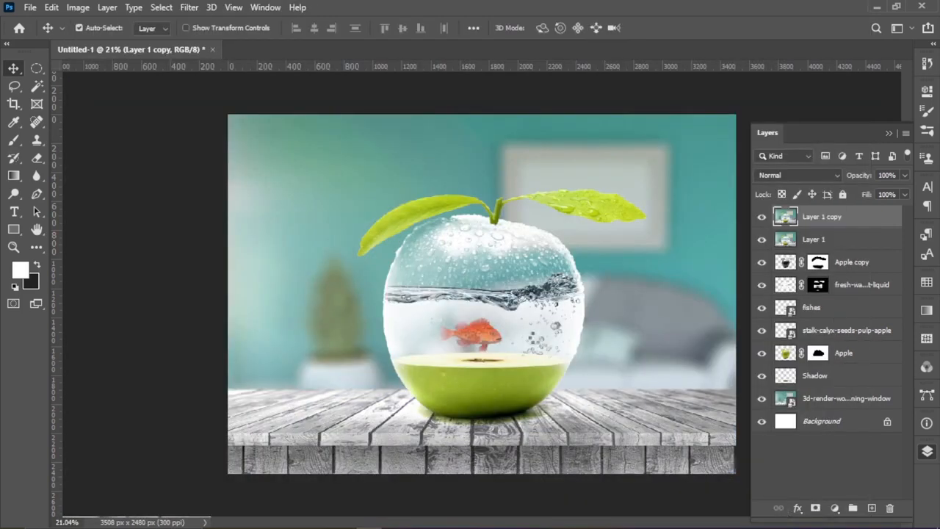